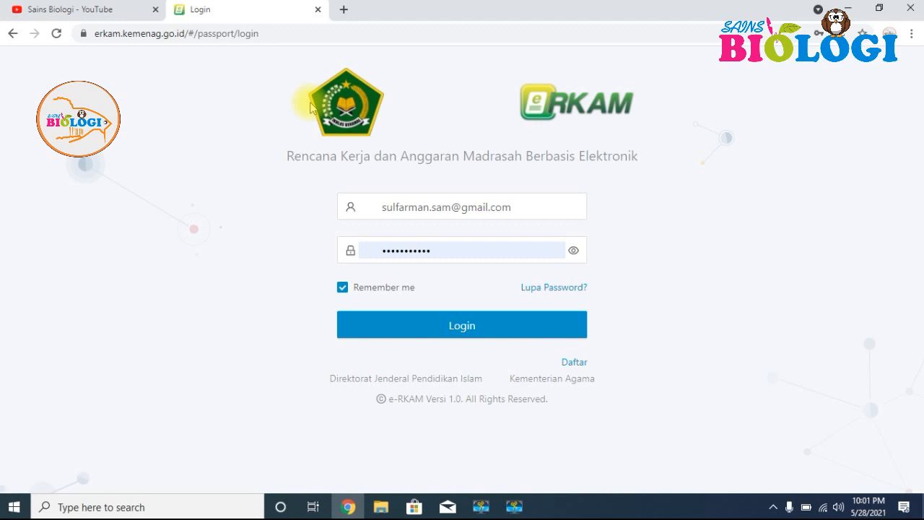
Switch to the Sains Biologi YouTube channel and look through its uploaded videos.
left_click(128, 9)
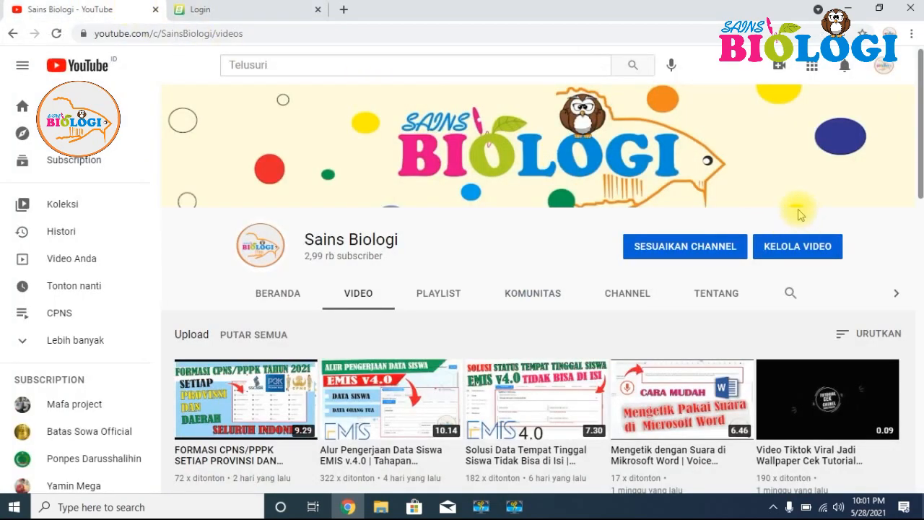
scroll(577, 206, "down", 1)
scroll(485, 207, "down", 2)
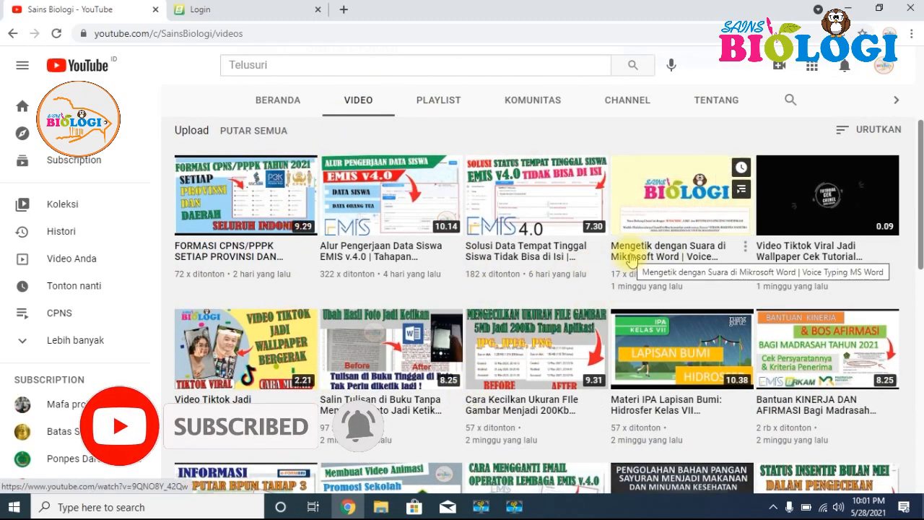
scroll(630, 261, "down", 6)
scroll(630, 265, "up", 8)
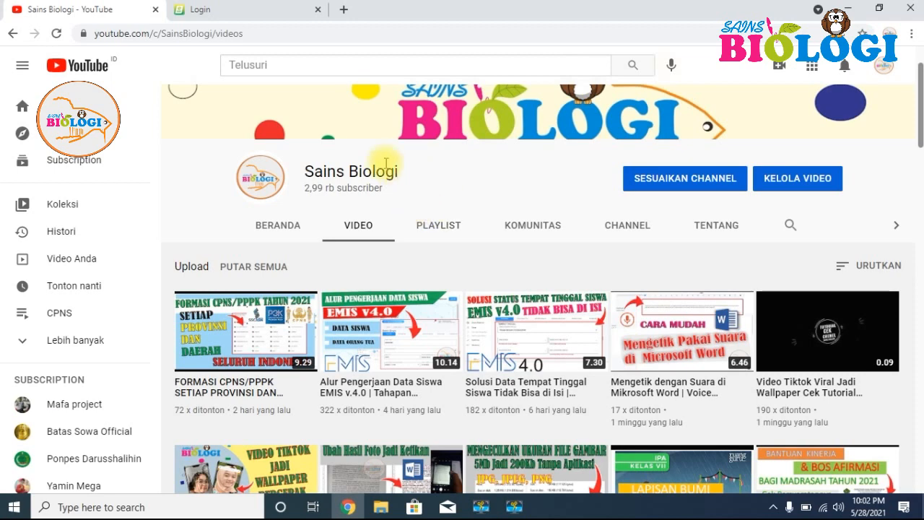
Switch back to the e-RKAM site, log in with the prefilled credentials, and respond to the browser's save-password prompt.
left_click(254, 13)
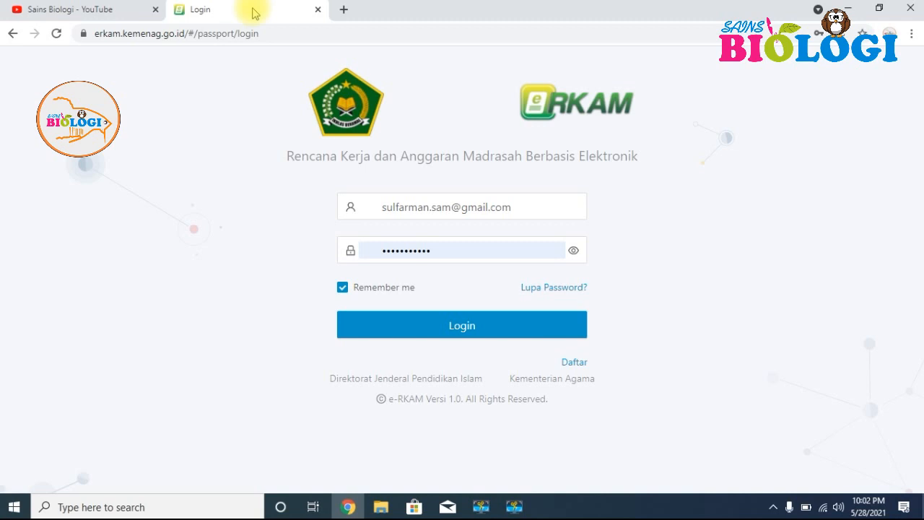
left_click(427, 322)
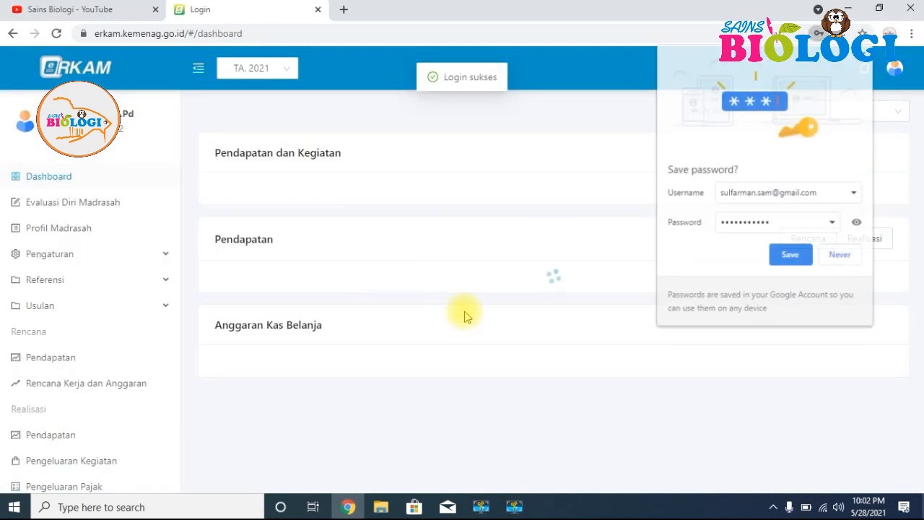
left_click(787, 265)
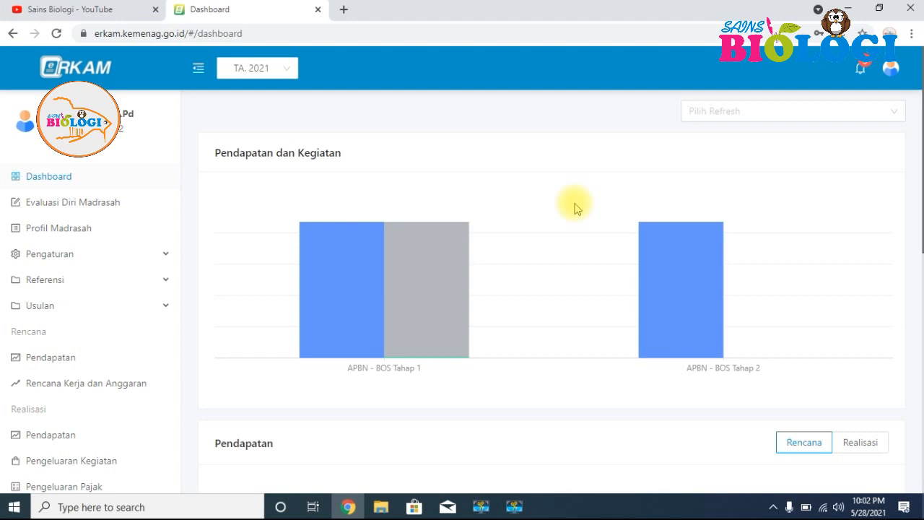
View the dashboard charts and examine the income note in the Realisasi Pendapatan list.
scroll(556, 209, "down", 1)
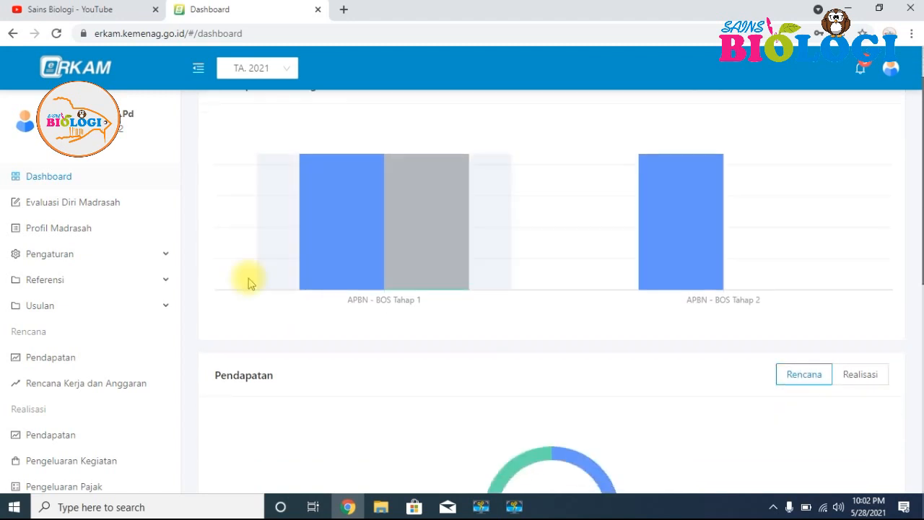
left_click(68, 441)
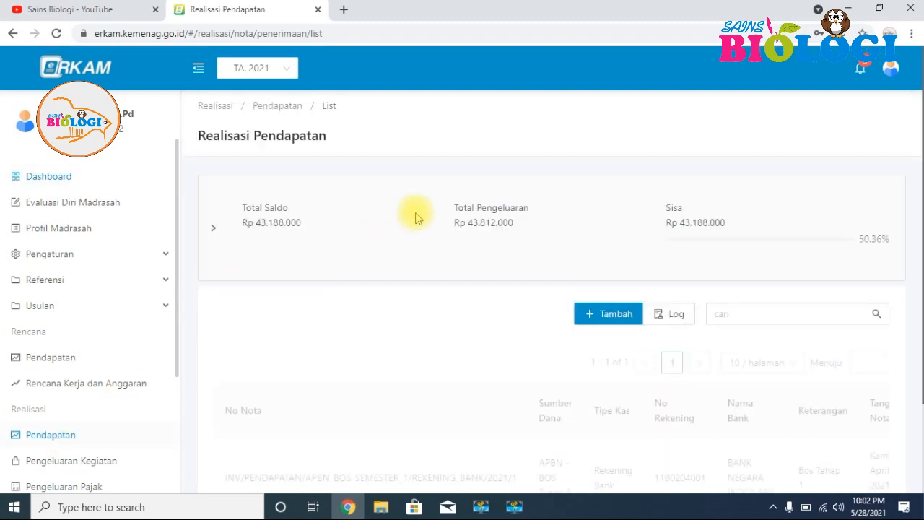
scroll(412, 212, "down", 2)
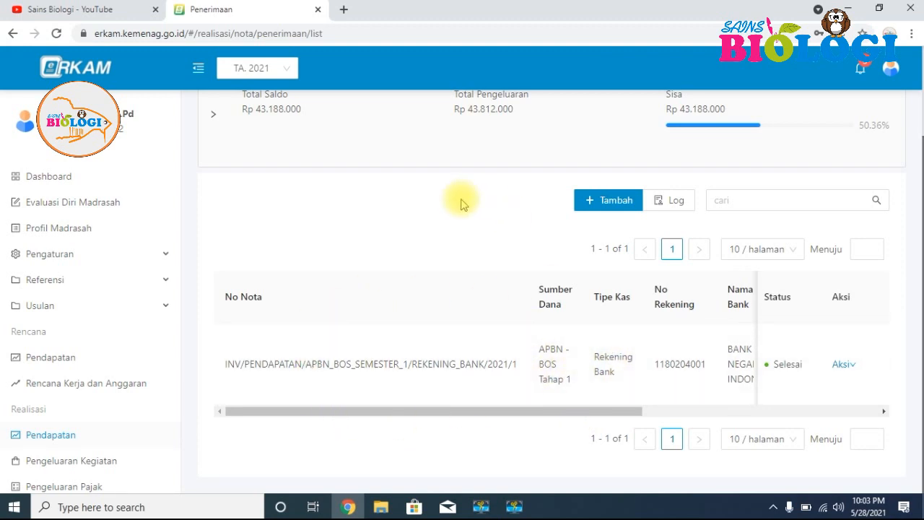
Open a new income note form, view its Tipe Kas options, and close the form without saving.
left_click(607, 202)
left_click(445, 208)
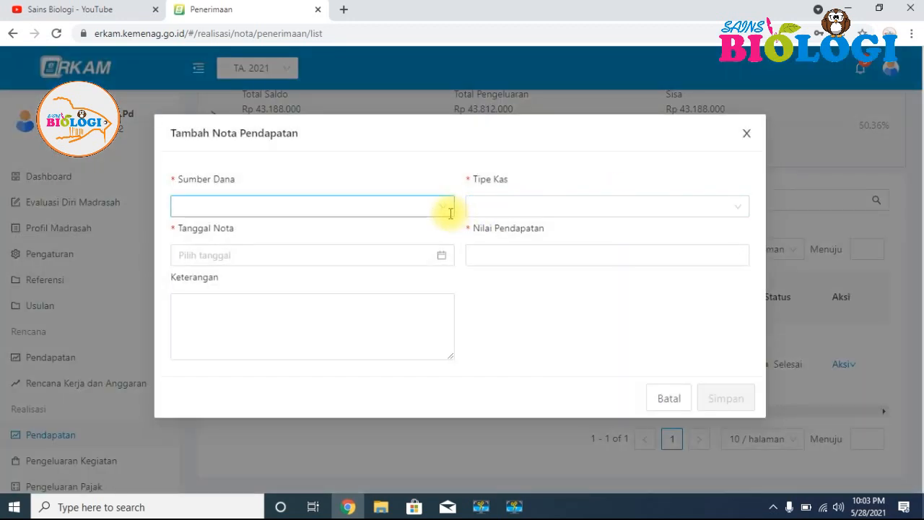
left_click(514, 209)
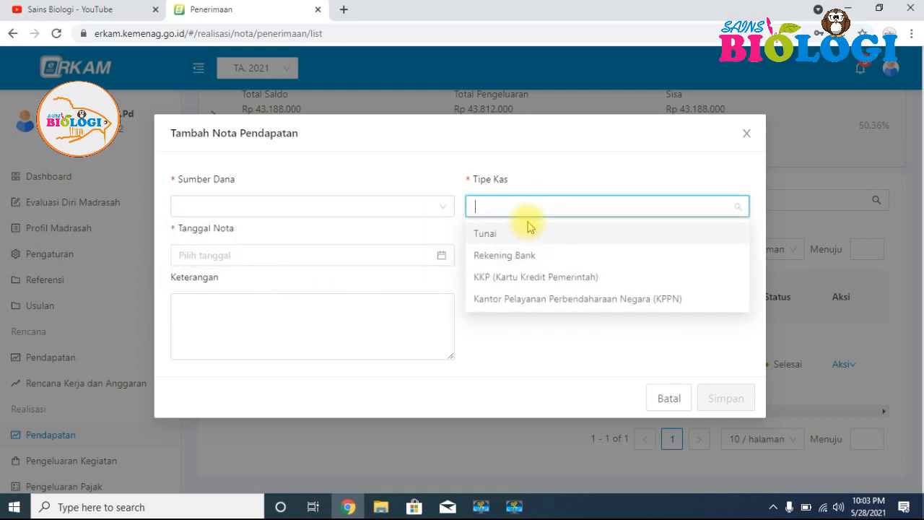
left_click(746, 136)
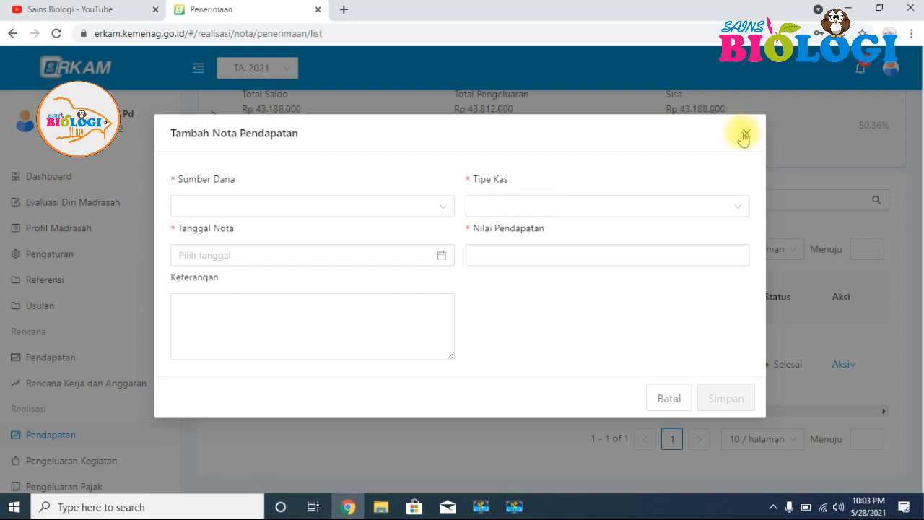
left_click(746, 137)
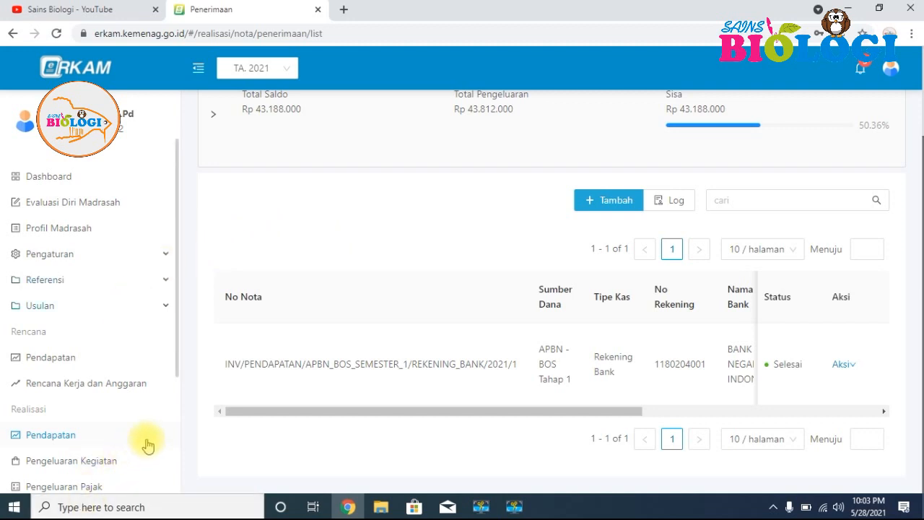
Open the Realisasi Pindah Buku list and examine the transfer note's cash type columns.
scroll(145, 440, "down", 4)
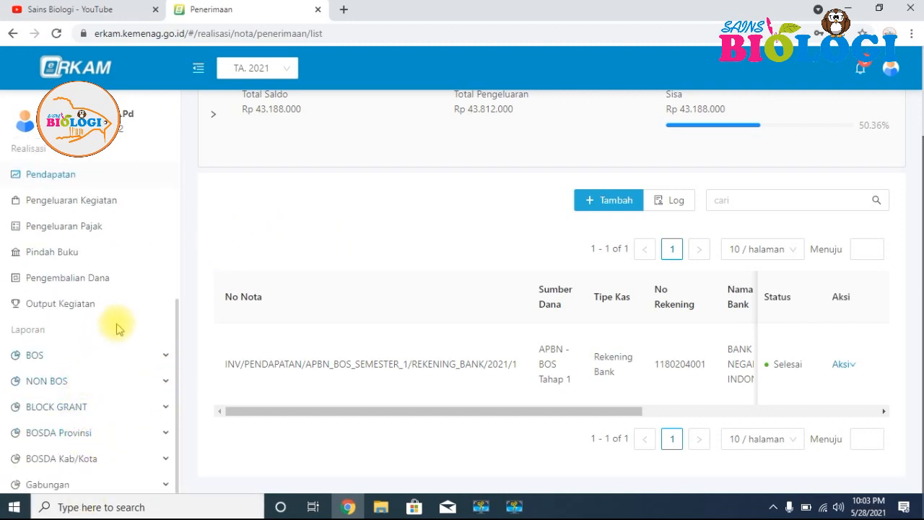
left_click(70, 260)
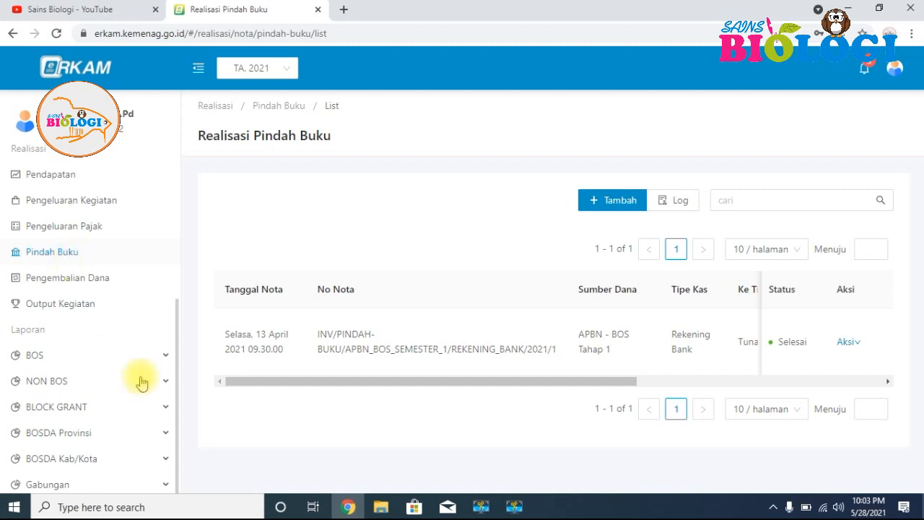
left_click_drag(313, 387, 407, 394)
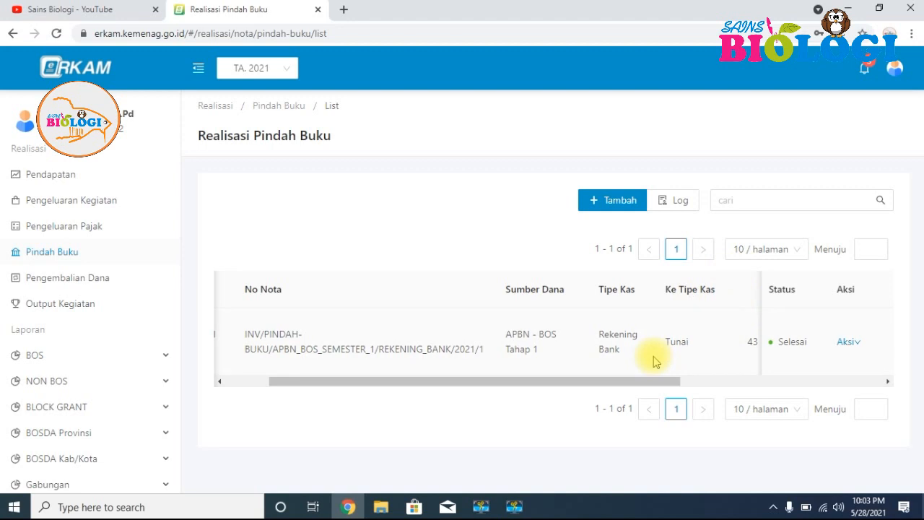
Check the Pengeluaran Pajak list and examine the note's amounts and date in the Pengeluaran Kegiatan list.
left_click(58, 209)
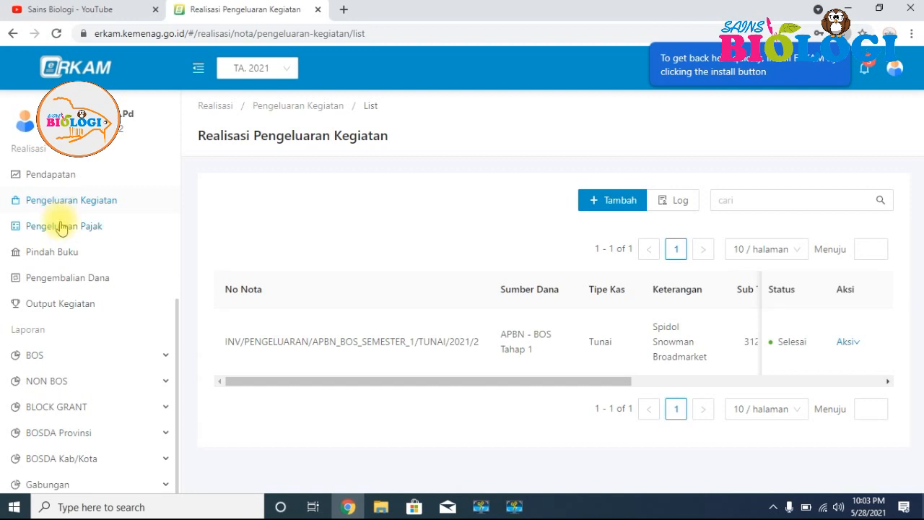
left_click(61, 227)
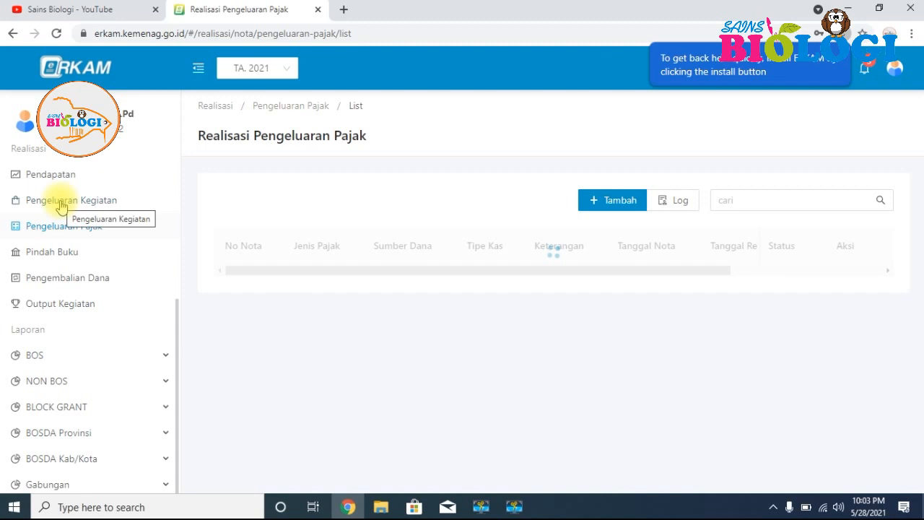
left_click(61, 204)
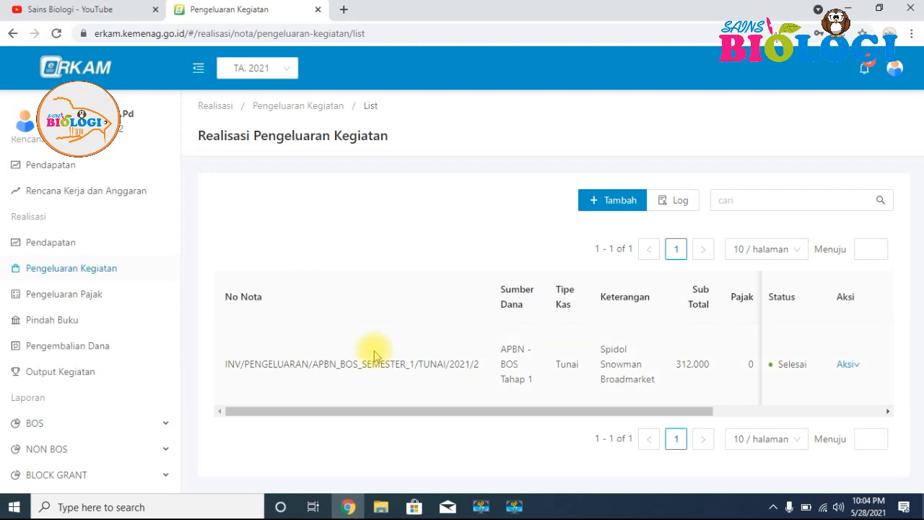
left_click_drag(416, 413, 473, 411)
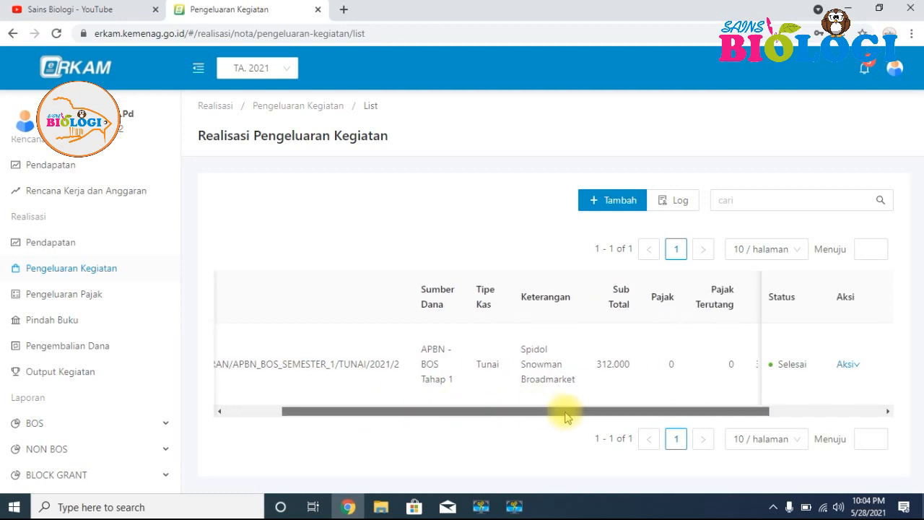
left_click_drag(322, 411, 327, 411)
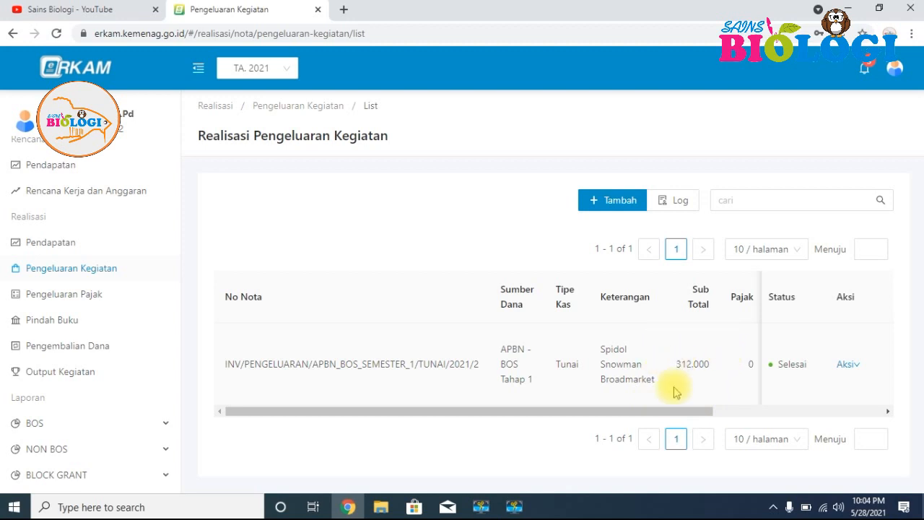
left_click_drag(670, 408, 807, 426)
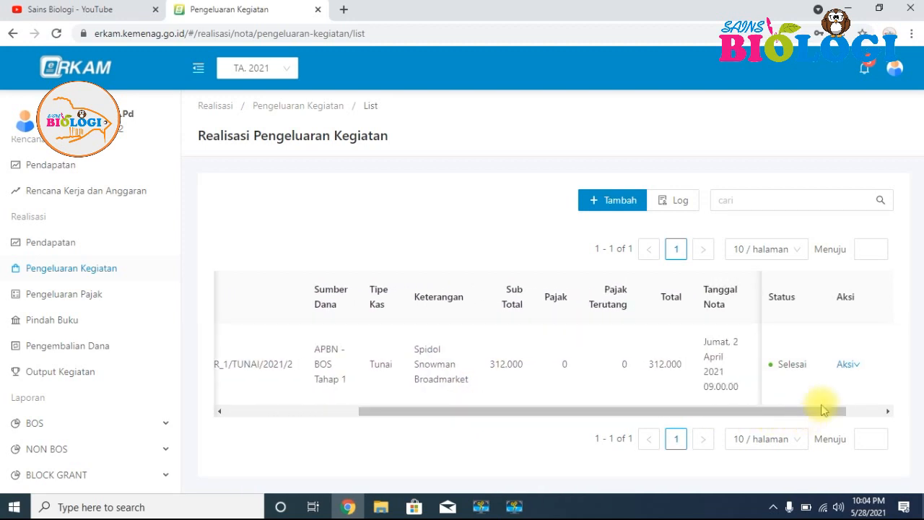
Open the existing Spidol Snowman Broadmarket expense note for editing, review its details, and return to the list unchanged.
left_click(848, 367)
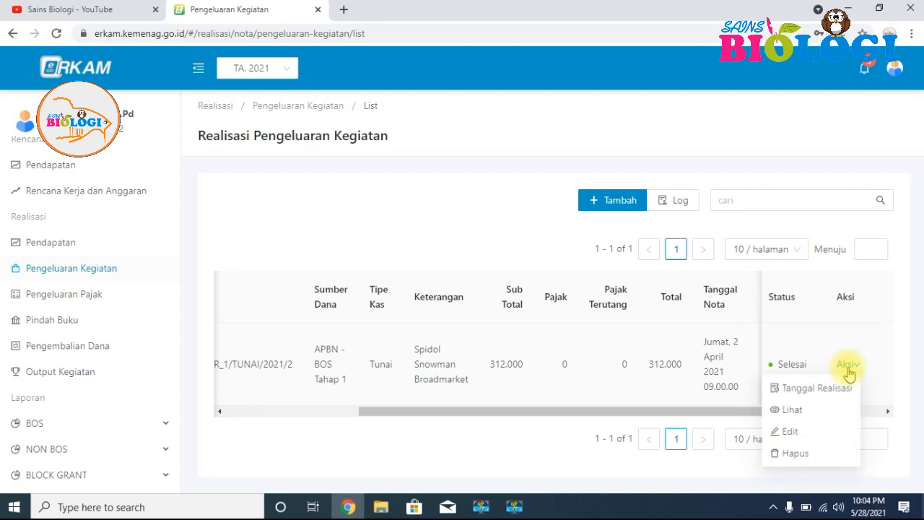
left_click(798, 438)
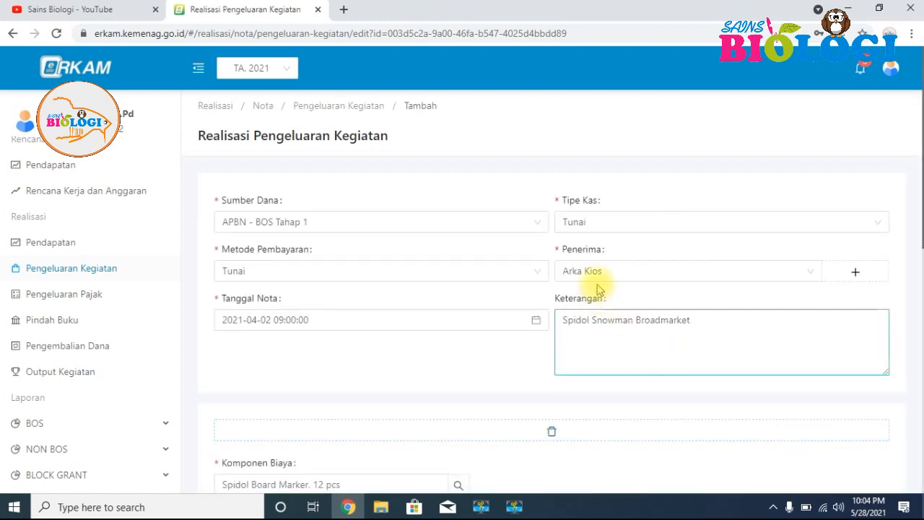
scroll(611, 347, "down", 3)
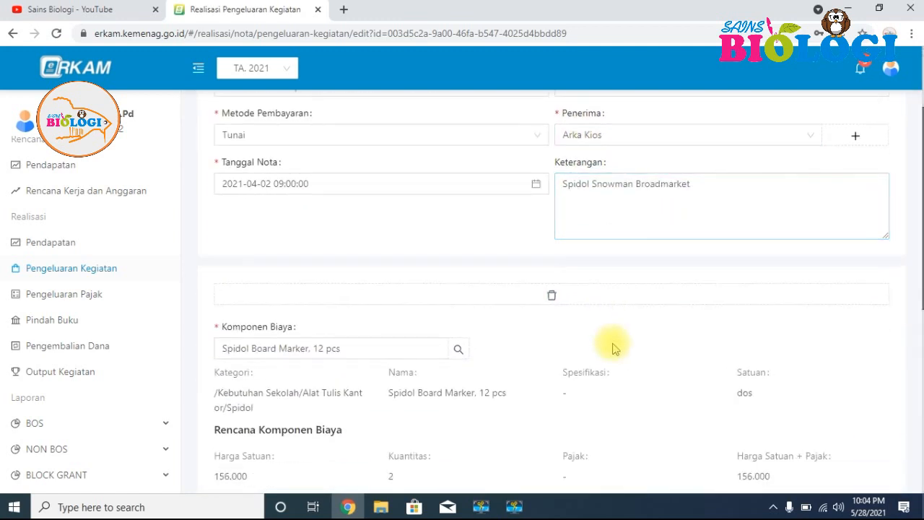
scroll(613, 348, "down", 5)
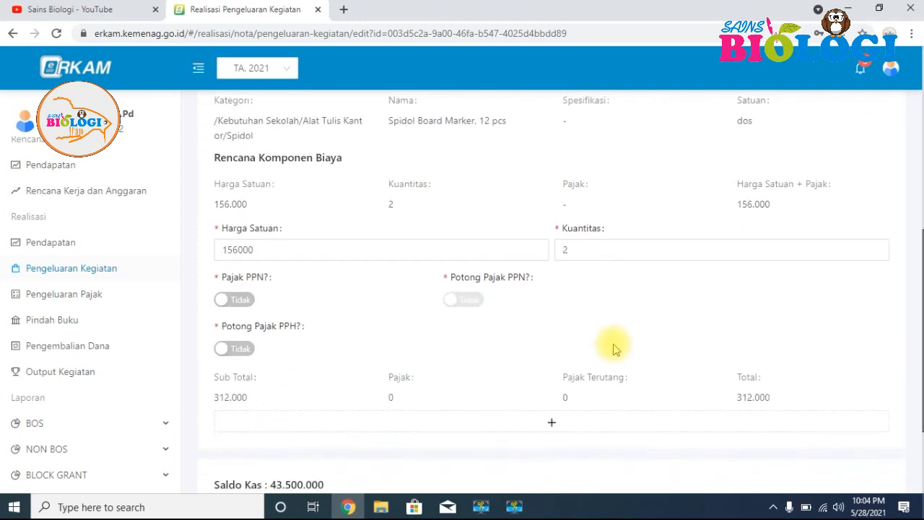
scroll(612, 349, "up", 10)
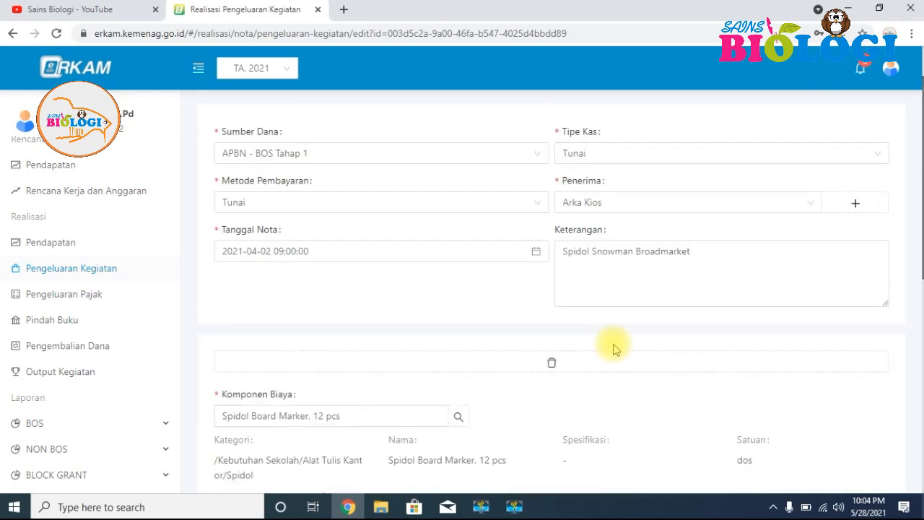
left_click(14, 34)
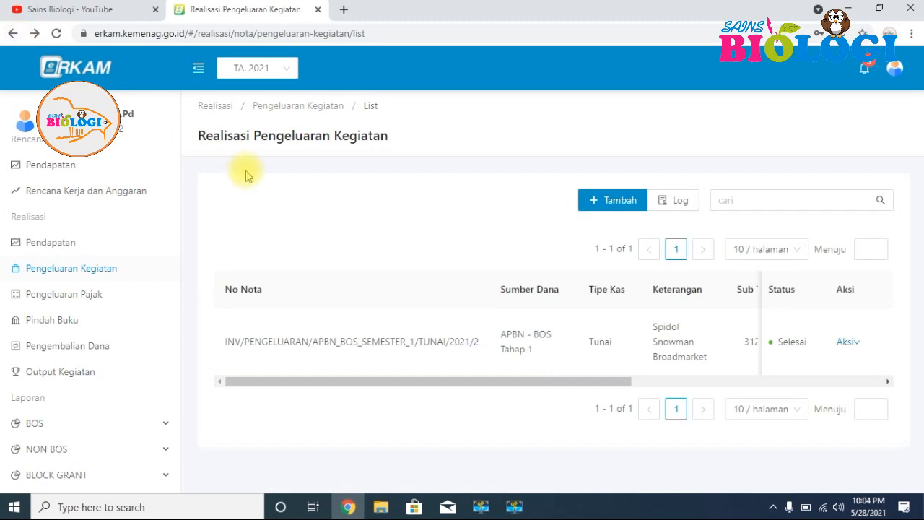
Start a new activity expense note with Sumber Dana APBN - BOS Tahap 1, Tipe Kas Tunai and Metode Pembayaran Tunai.
left_click(603, 203)
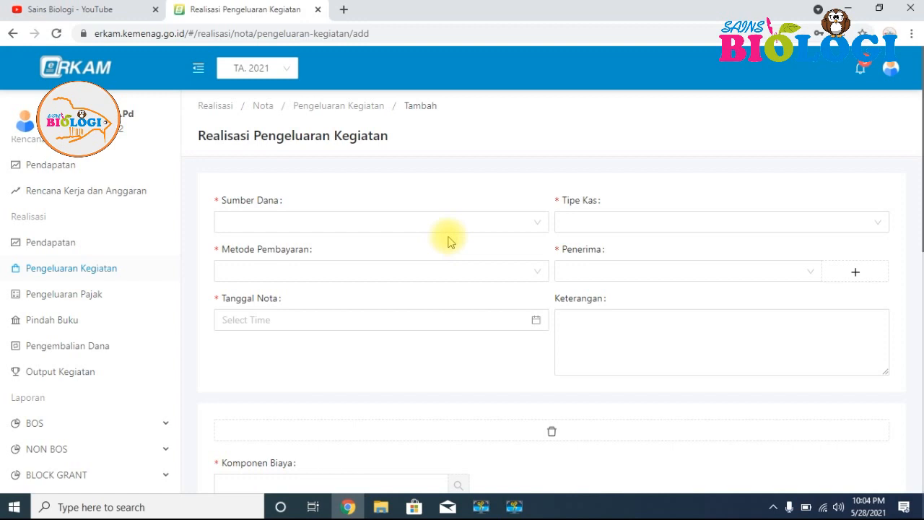
left_click(475, 225)
left_click(349, 257)
left_click(587, 228)
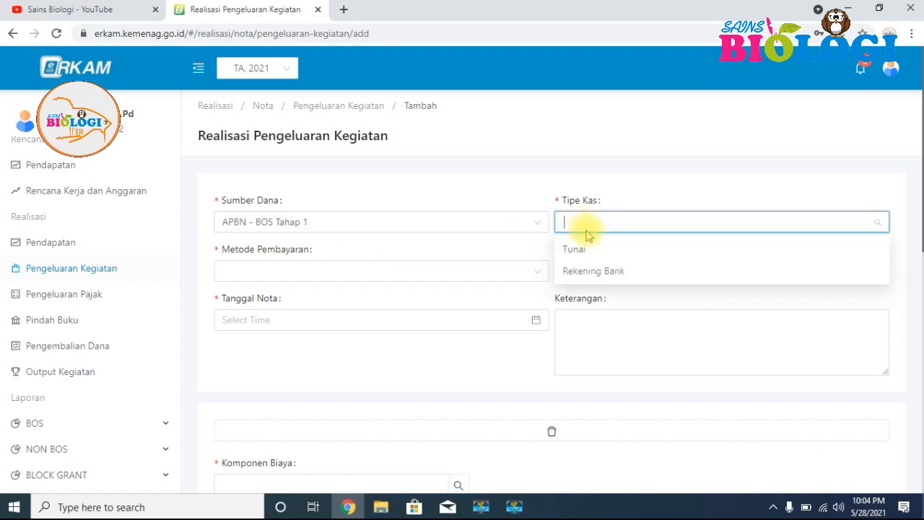
left_click(575, 249)
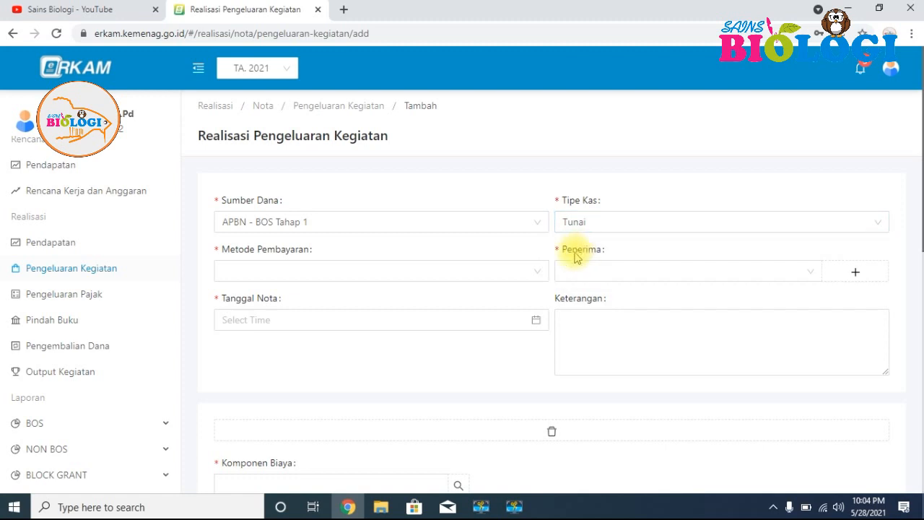
left_click(525, 274)
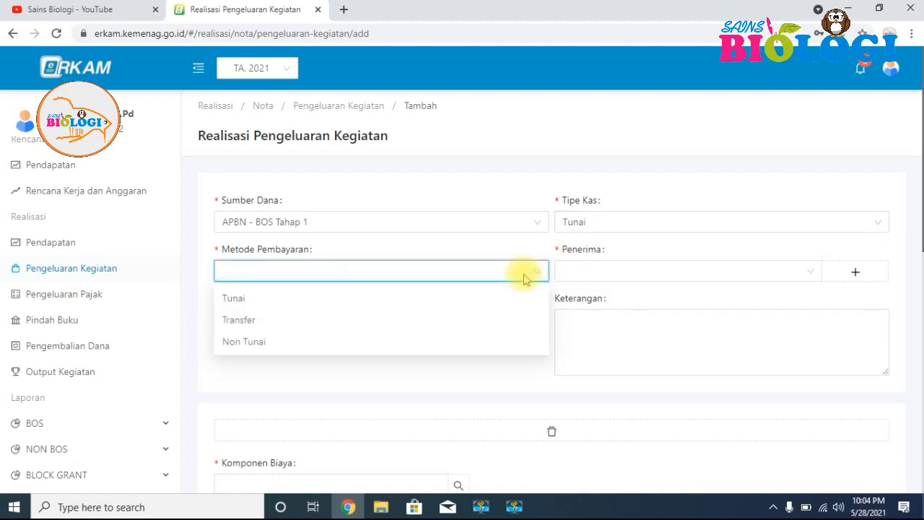
left_click(296, 298)
Check the Penerima list for existing recipients and open the form for adding a new one.
left_click(673, 270)
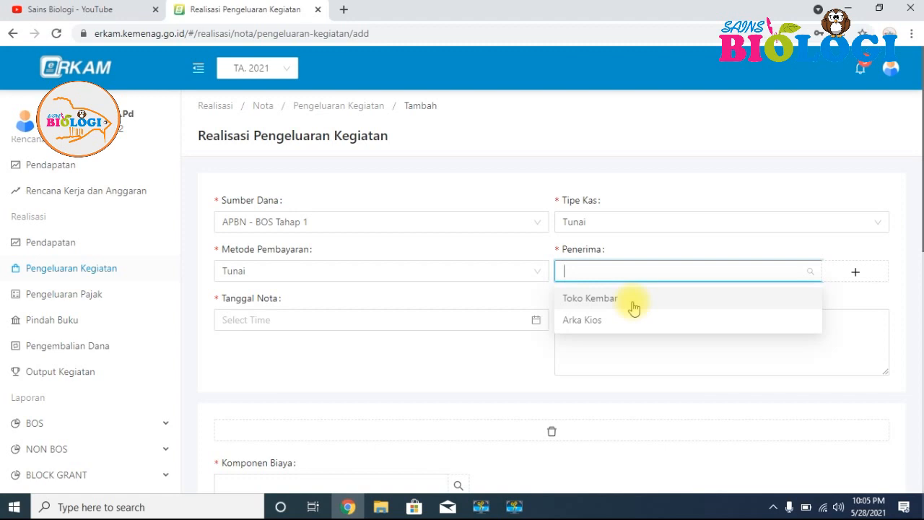
left_click(845, 209)
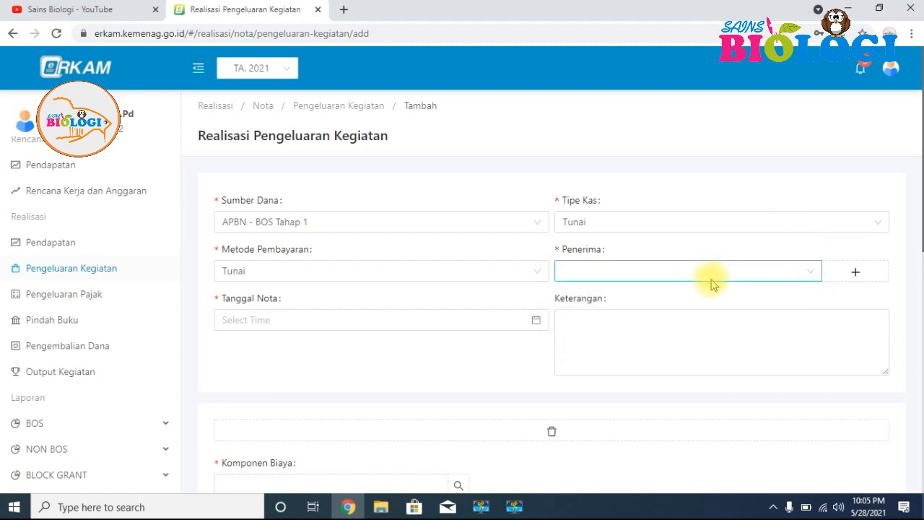
left_click(762, 278)
left_click(762, 277)
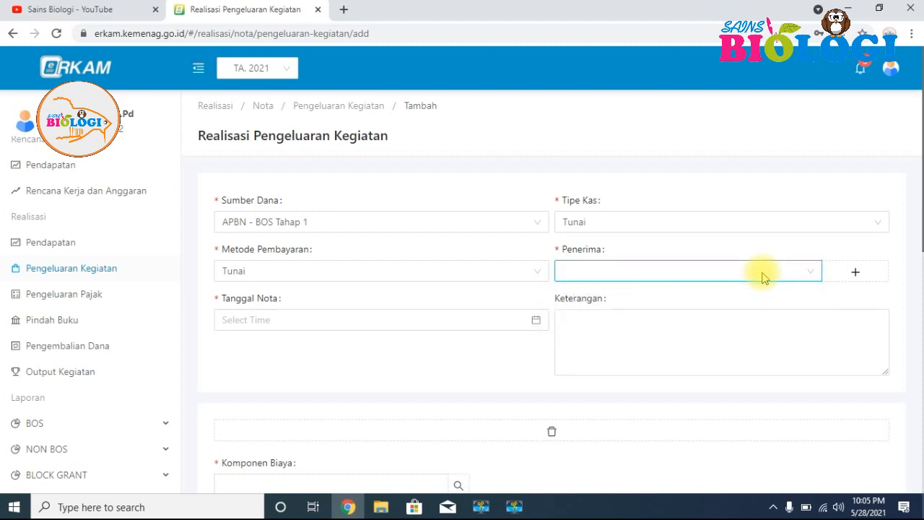
left_click(860, 277)
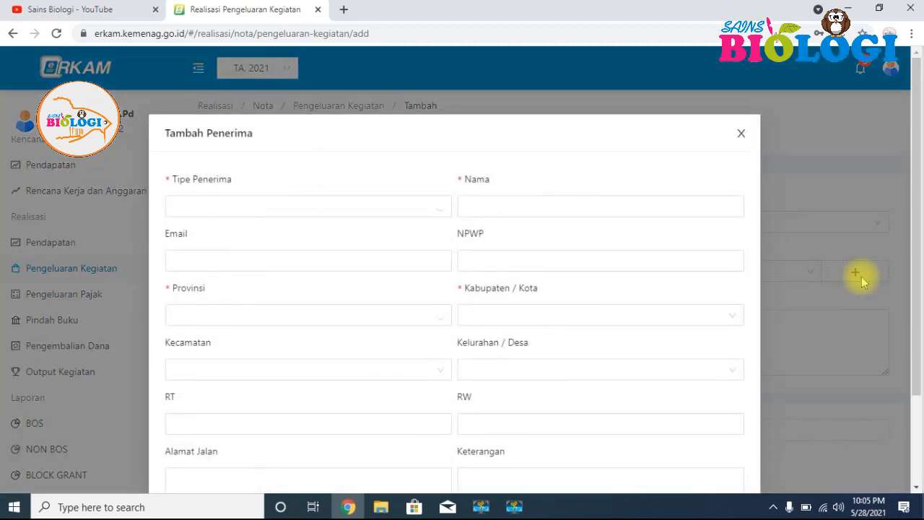
Try the Penyedia and Individu options for the new recipient's Tipe Penerima, ending on Penyedia.
left_click(389, 209)
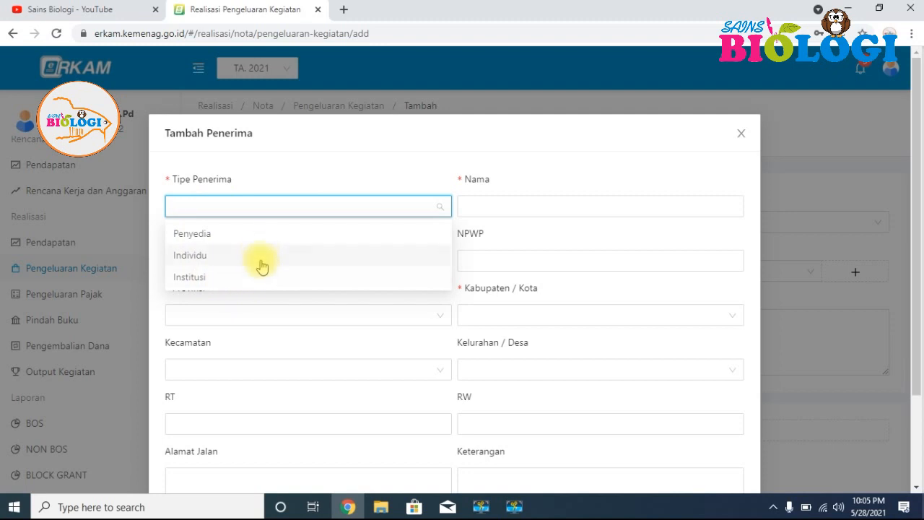
left_click(217, 245)
left_click(526, 209)
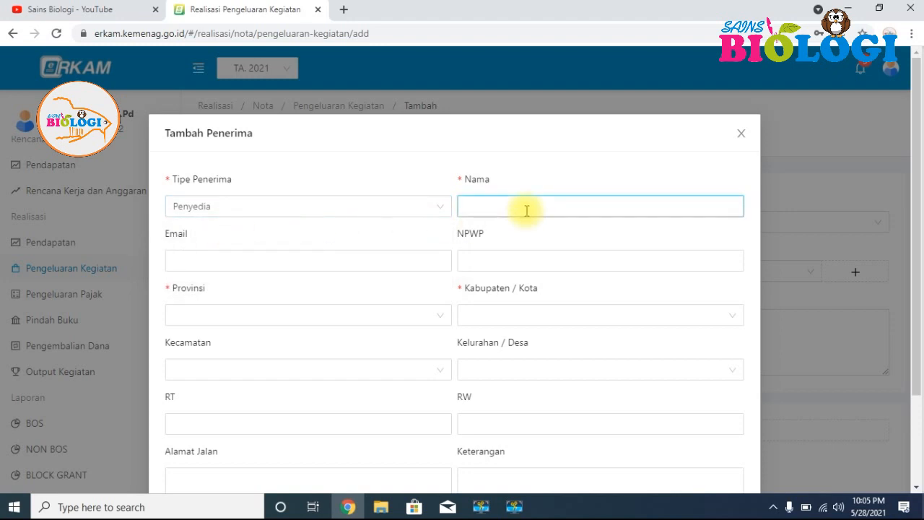
left_click(390, 209)
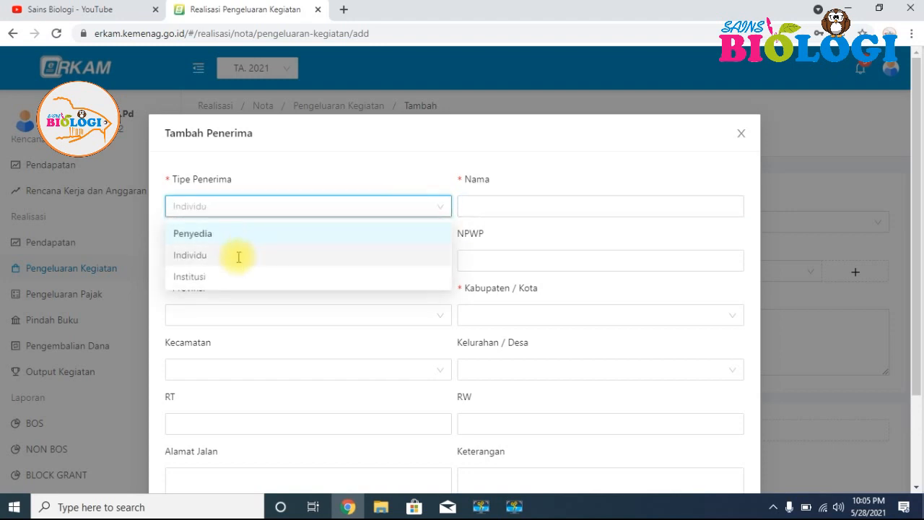
left_click(238, 255)
left_click(320, 211)
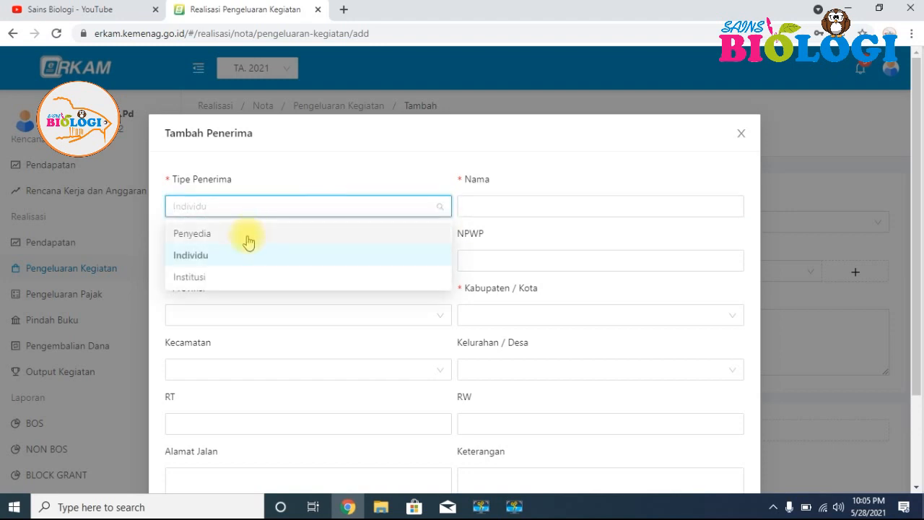
left_click(248, 236)
left_click(503, 208)
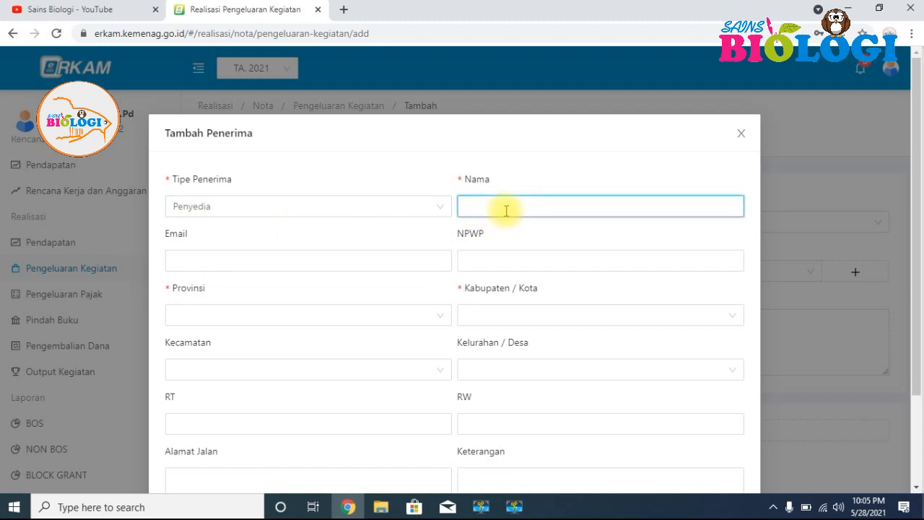
Set the new recipient's Tipe Penerima to Individu and Nama to Toko Anugrah, leaving Email and NPWP empty.
left_click(415, 217)
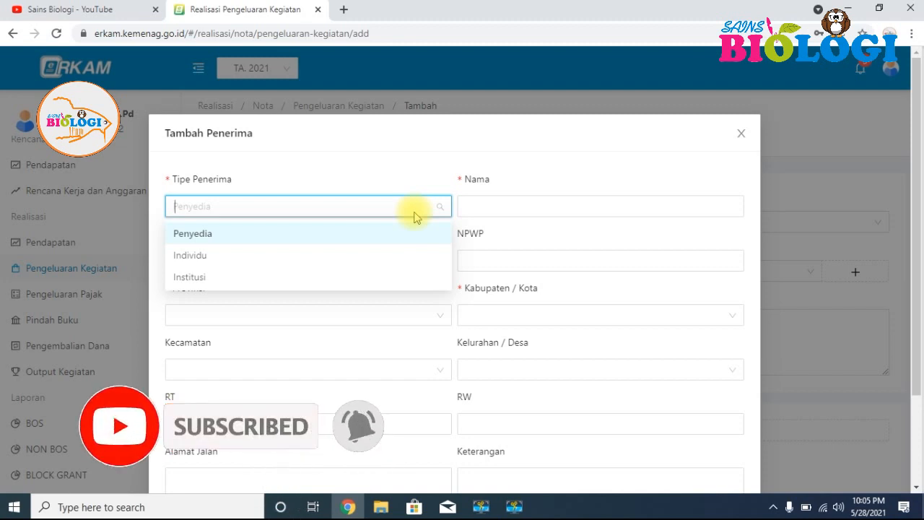
left_click(306, 256)
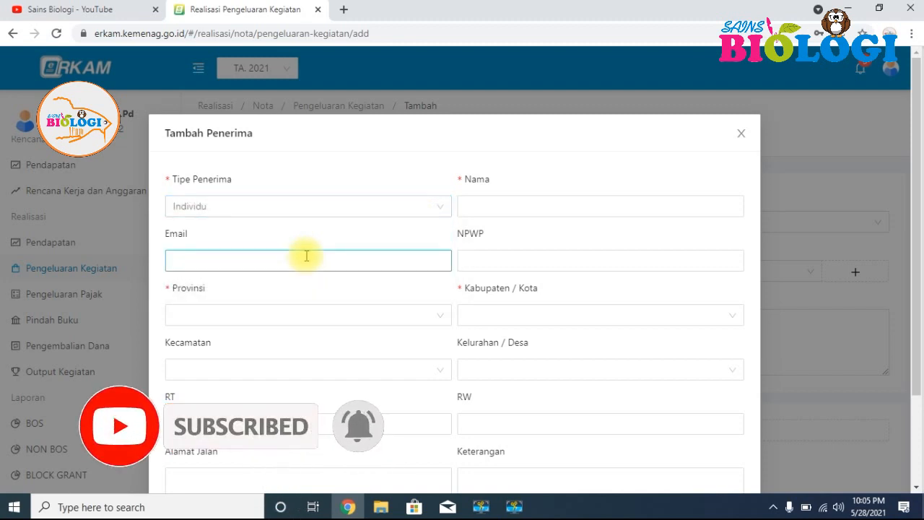
left_click(473, 207)
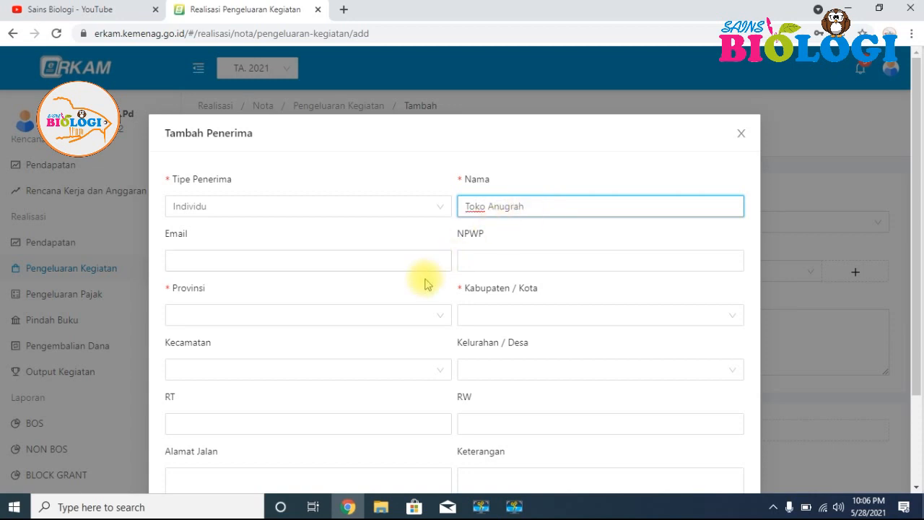
left_click(403, 261)
left_click(495, 260)
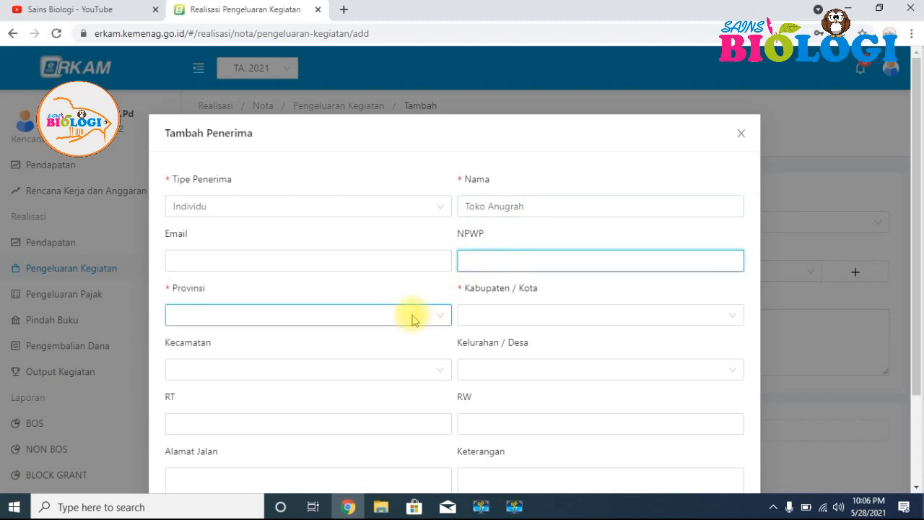
Set the recipient's Provinsi to Sulawesi Selatan and Kabupaten / Kota to Soppeng.
left_click(434, 321)
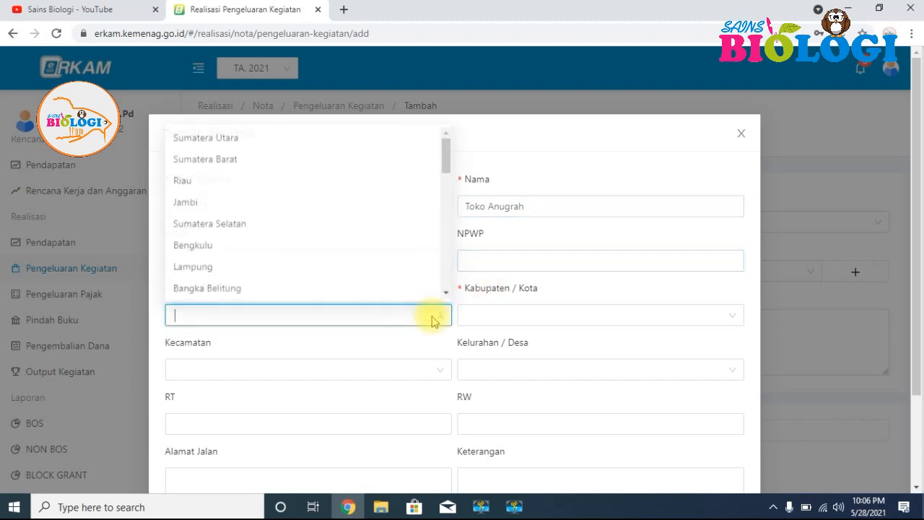
scroll(271, 268, "down", 5)
scroll(271, 268, "down", 1)
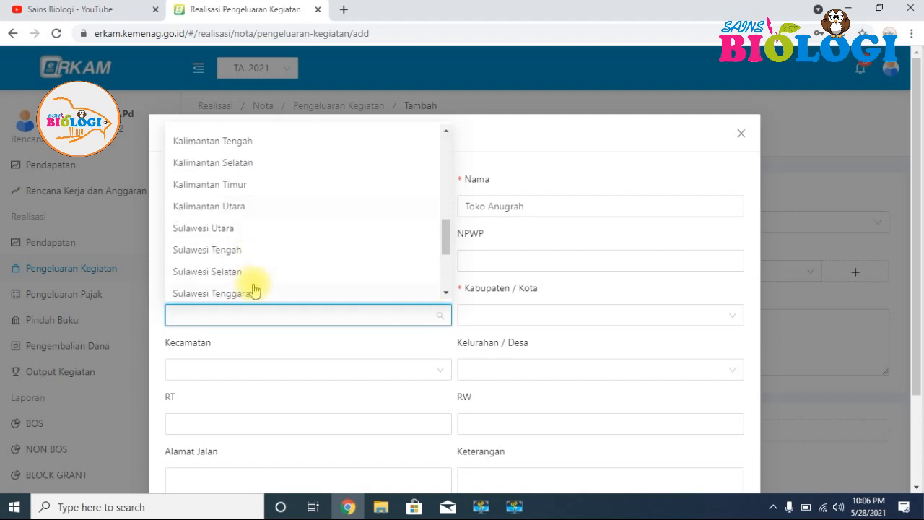
left_click(233, 272)
left_click(523, 322)
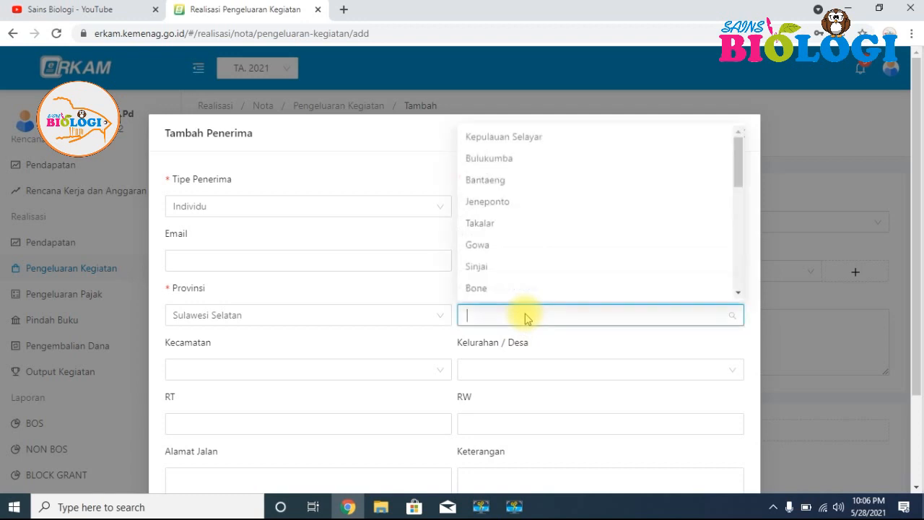
scroll(503, 242, "down", 3)
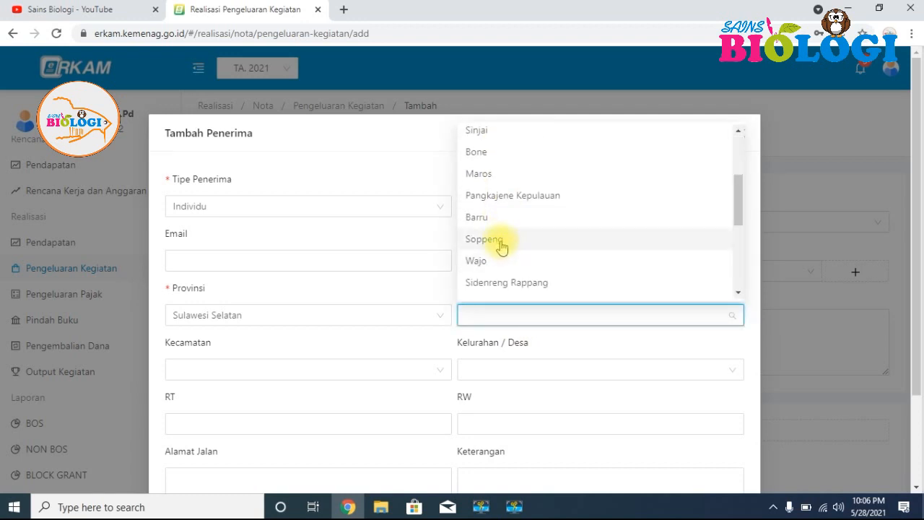
left_click(501, 242)
Set the recipient's Kecamatan to Lilirilau and Kelurahan / Desa to Ujung.
scroll(397, 347, "down", 1)
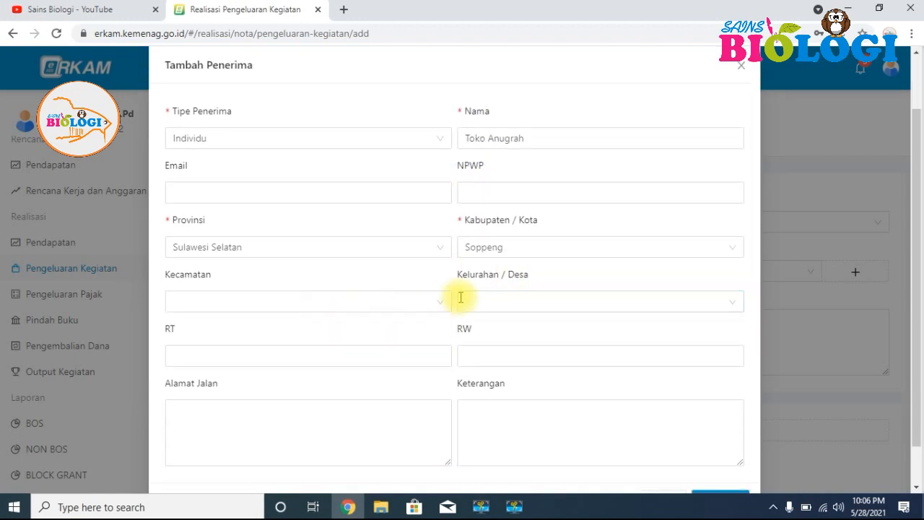
left_click(409, 305)
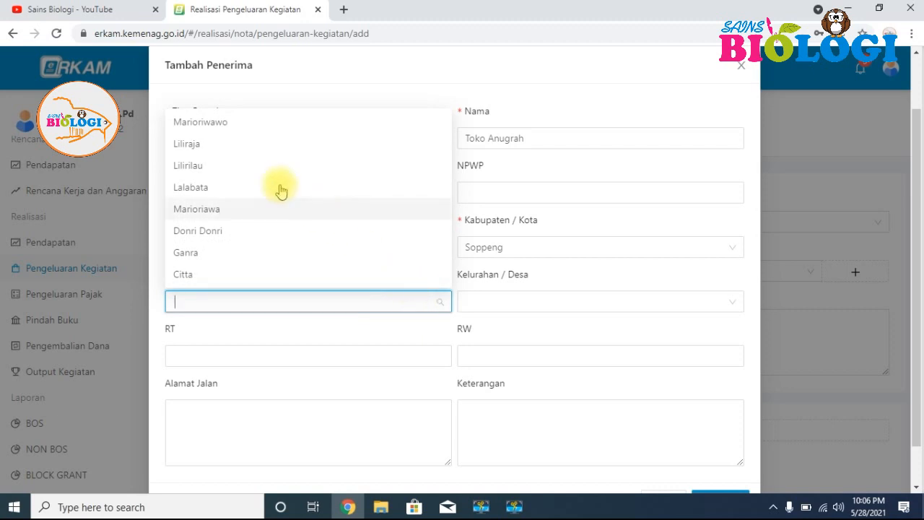
left_click(243, 167)
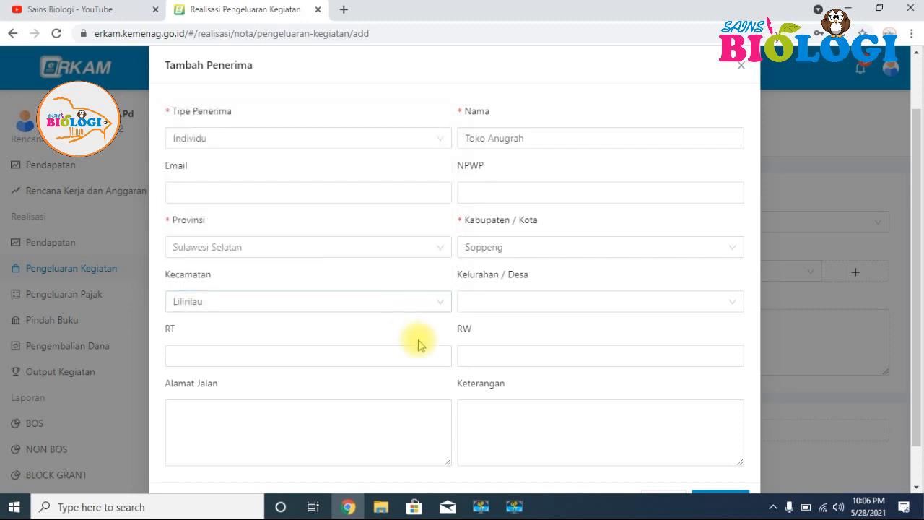
left_click(525, 306)
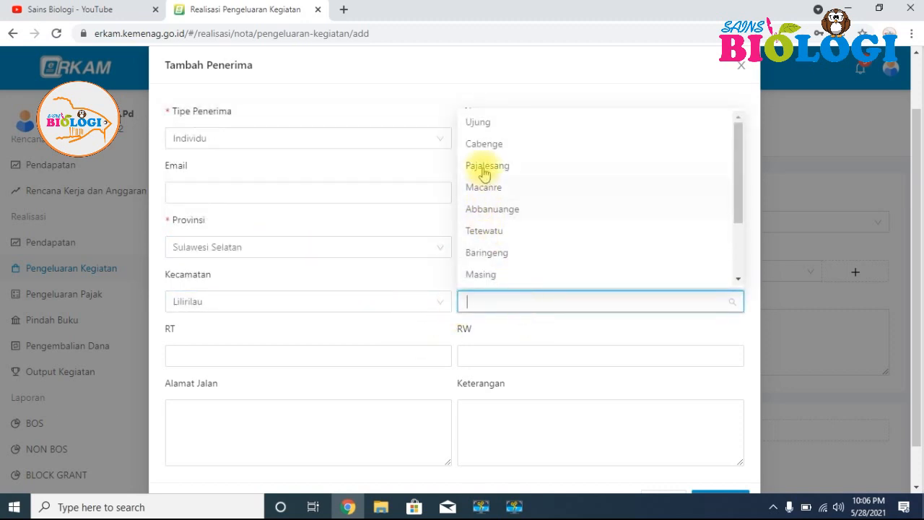
left_click(478, 123)
Save the new recipient with street address and Keterangan left empty, and select Toko Anugrah as the note's Penerima.
scroll(563, 226, "down", 1)
left_click(277, 373)
left_click(483, 402)
left_click(739, 463)
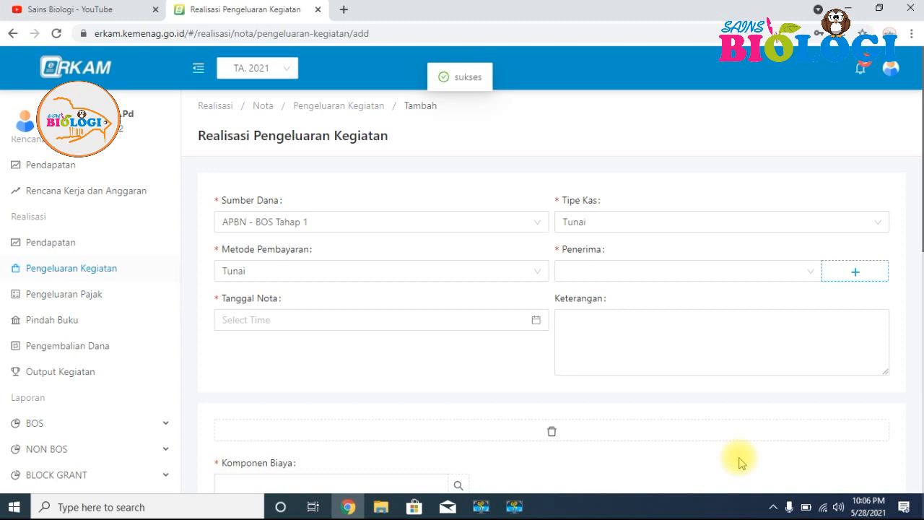
left_click(792, 272)
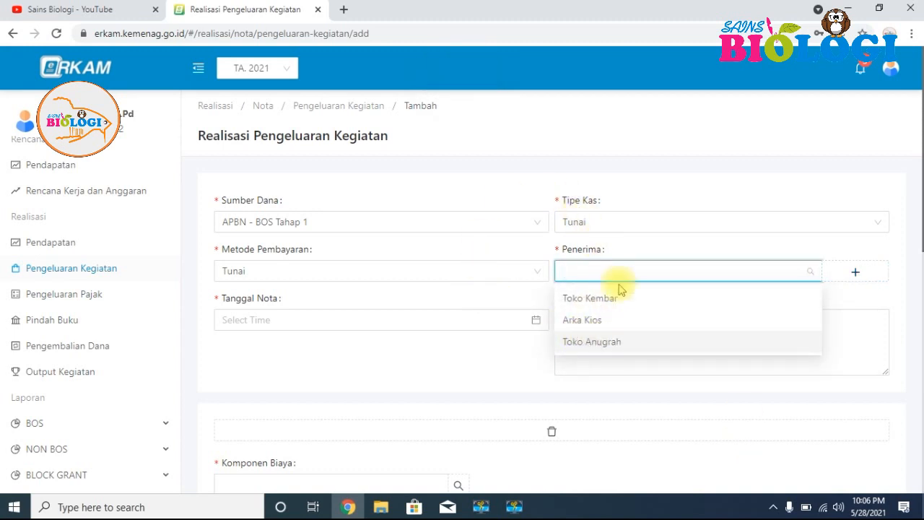
left_click(598, 343)
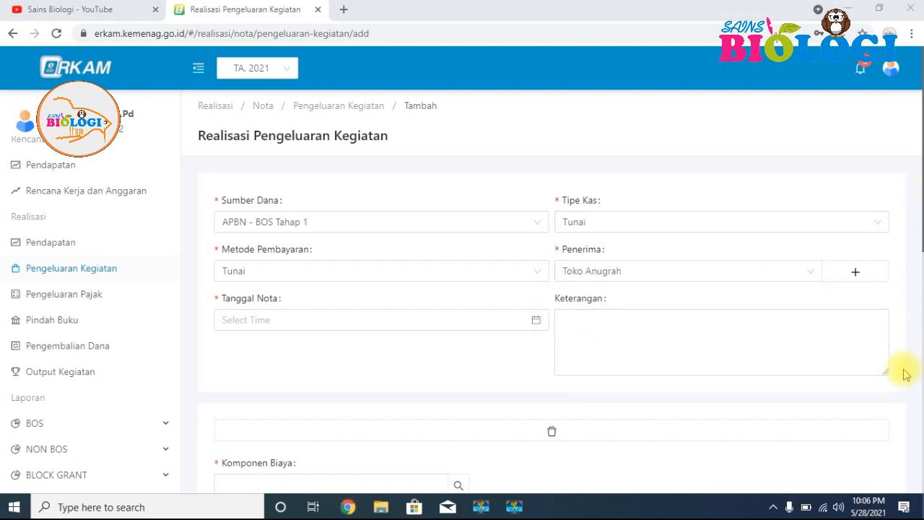
Set the date in Tanggal Nota to 15 April 2021.
left_click(378, 325)
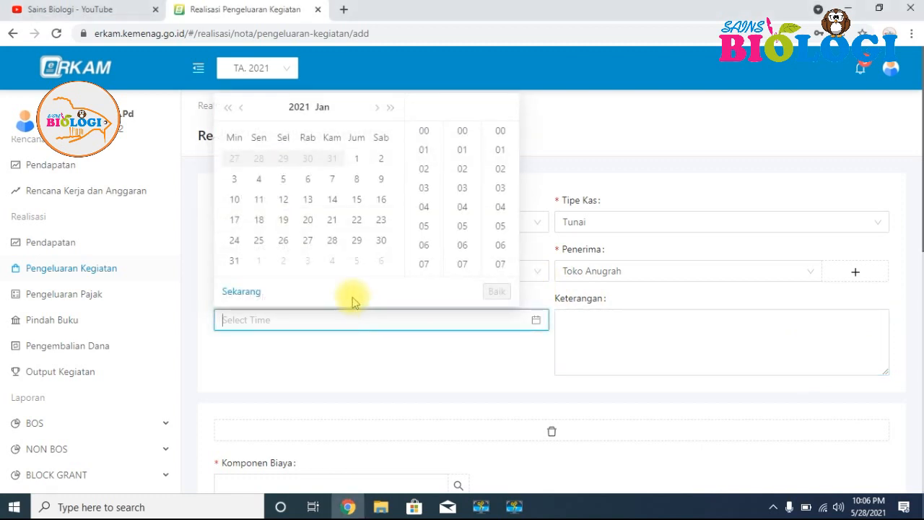
left_click(389, 107)
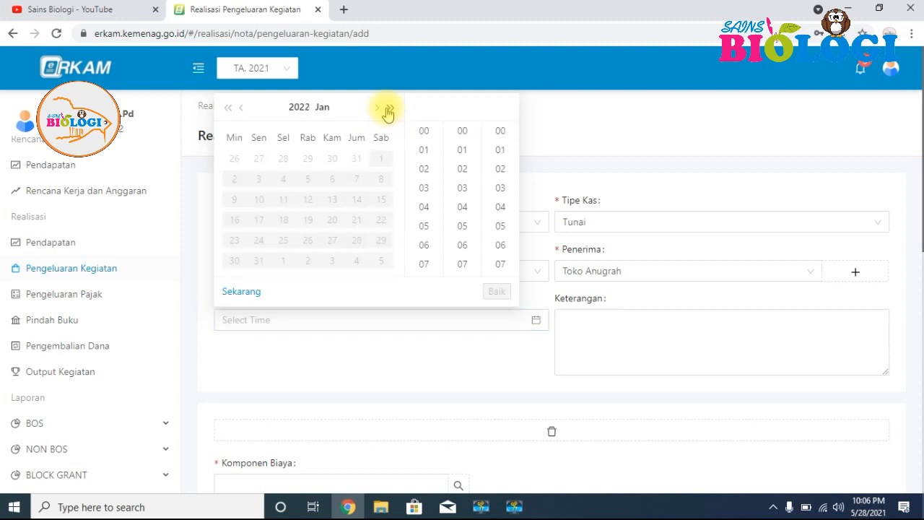
left_click(230, 108)
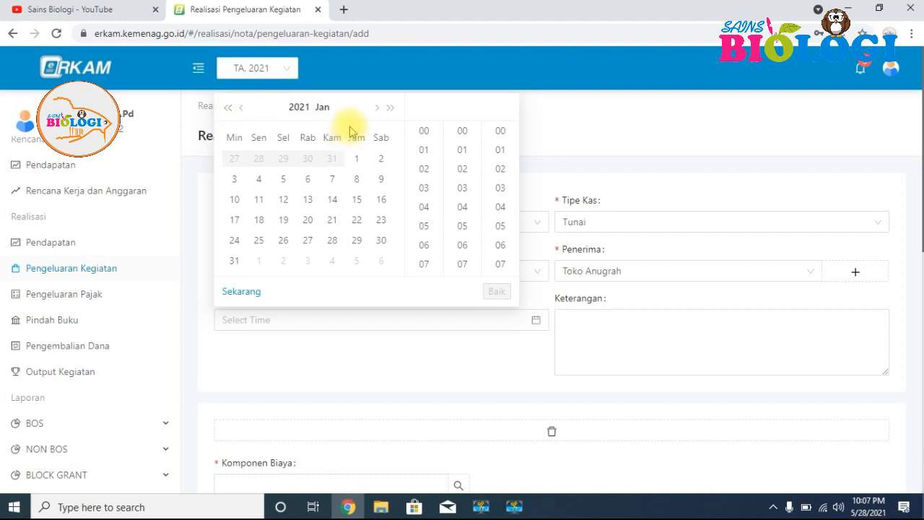
left_click(376, 108)
left_click(376, 108)
left_click(376, 109)
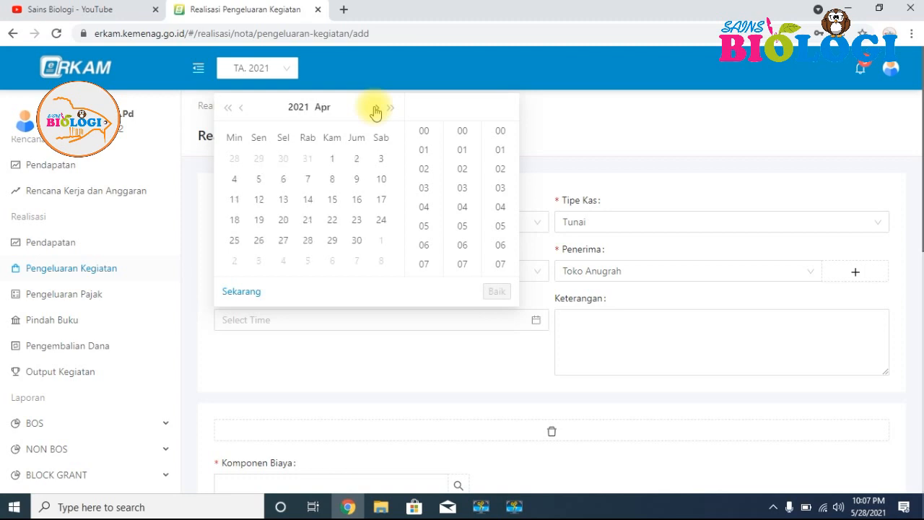
left_click(375, 110)
left_click(241, 107)
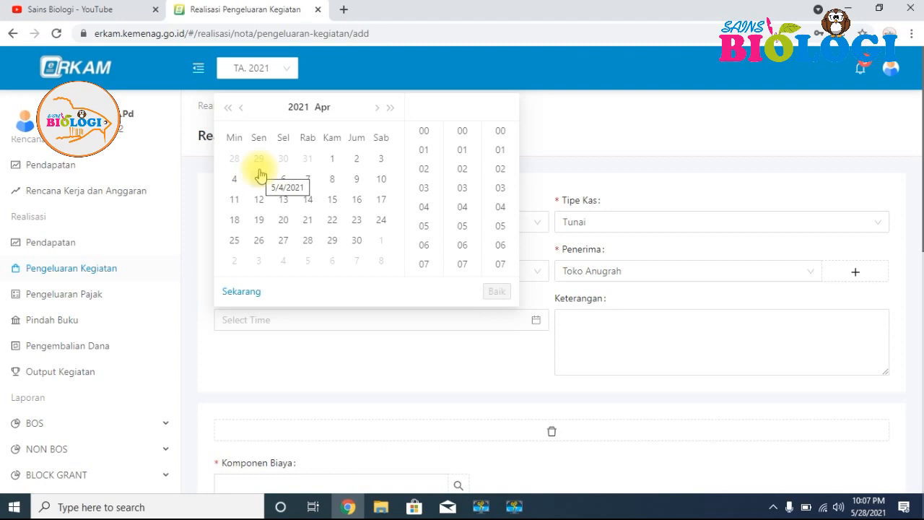
left_click(332, 207)
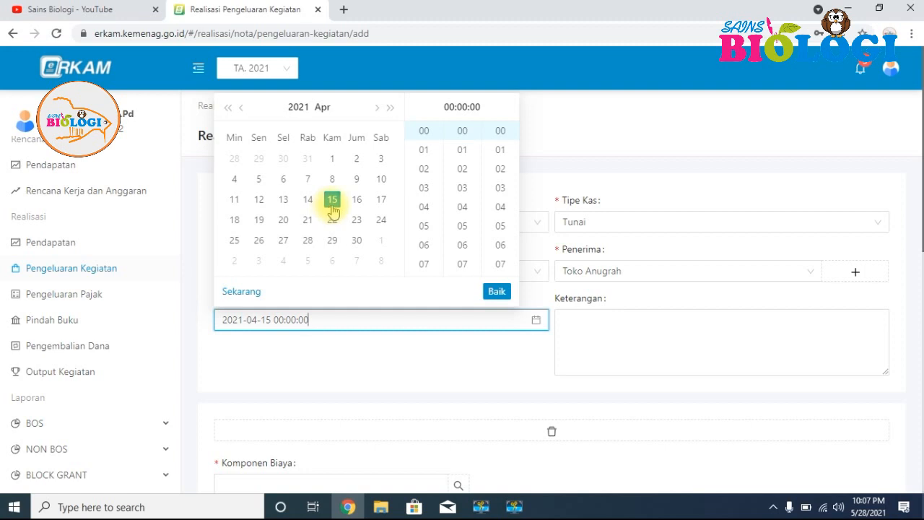
Set the time in Tanggal Nota to 08:30:00 and confirm the date and time.
scroll(420, 246, "down", 2)
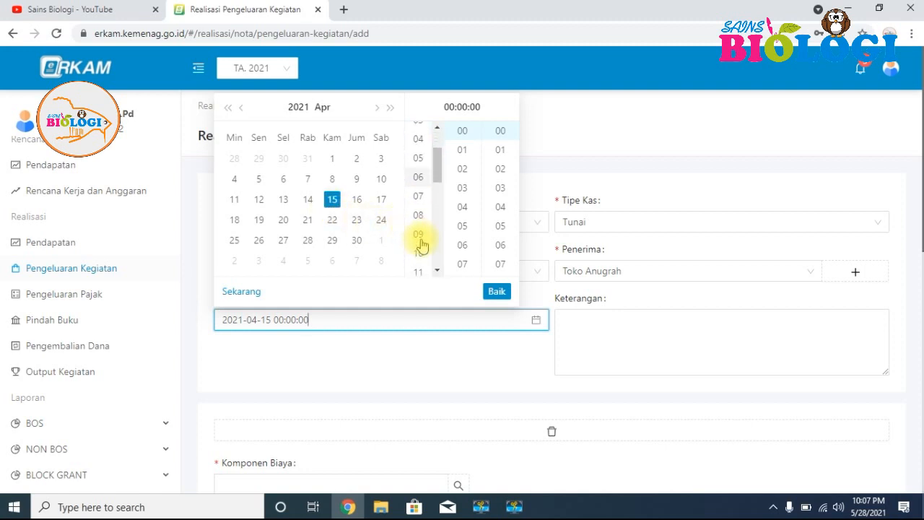
left_click(421, 216)
scroll(470, 246, "down", 5)
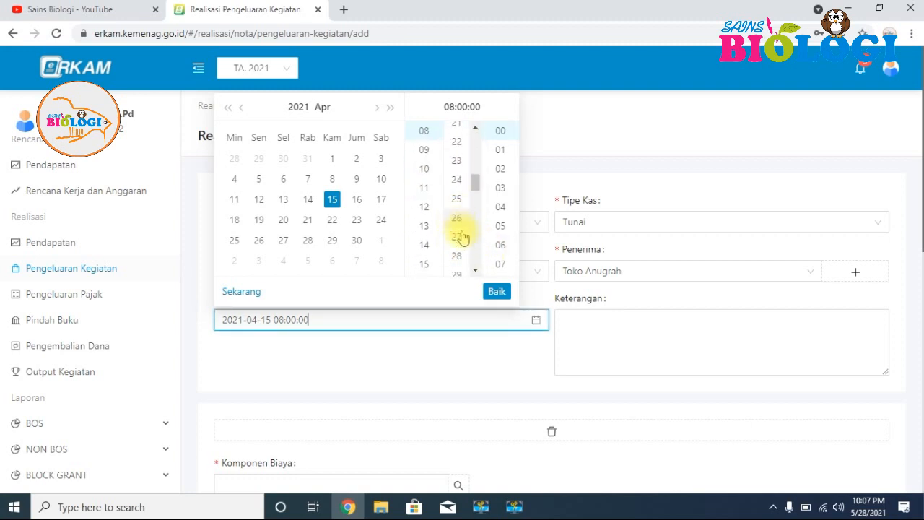
scroll(459, 237, "down", 1)
left_click(457, 236)
left_click(496, 290)
Start choosing the note's Komponen Biaya and set Standar Pendidikan to PENGEMBANGAN STANDAR PROSES.
left_click(608, 342)
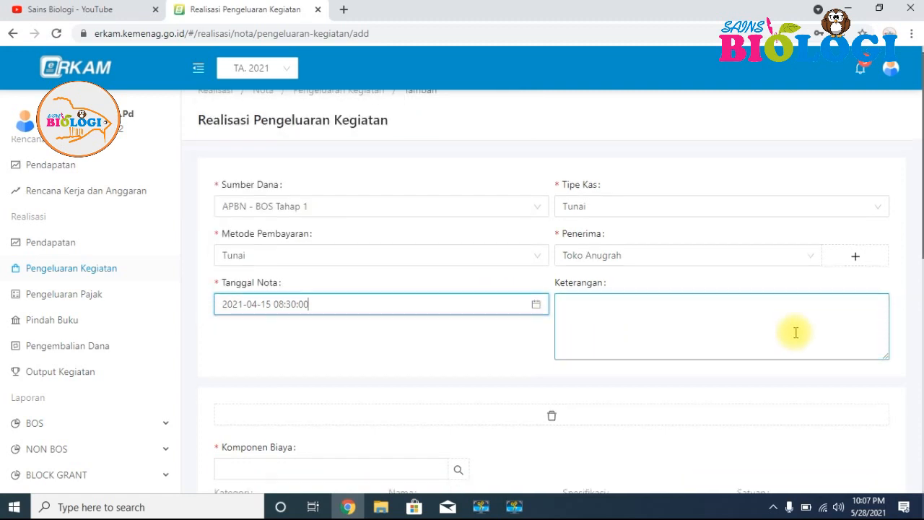
scroll(722, 318, "down", 2)
scroll(445, 227, "down", 2)
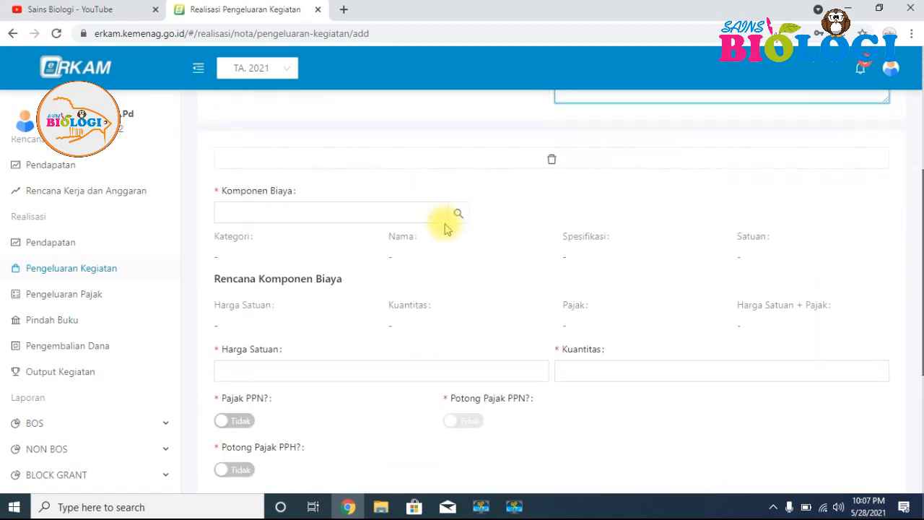
left_click(457, 216)
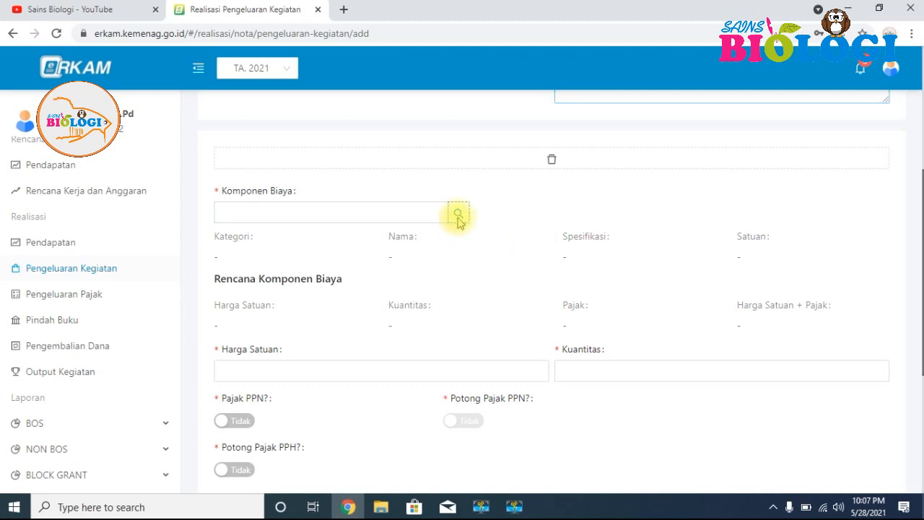
left_click(408, 214)
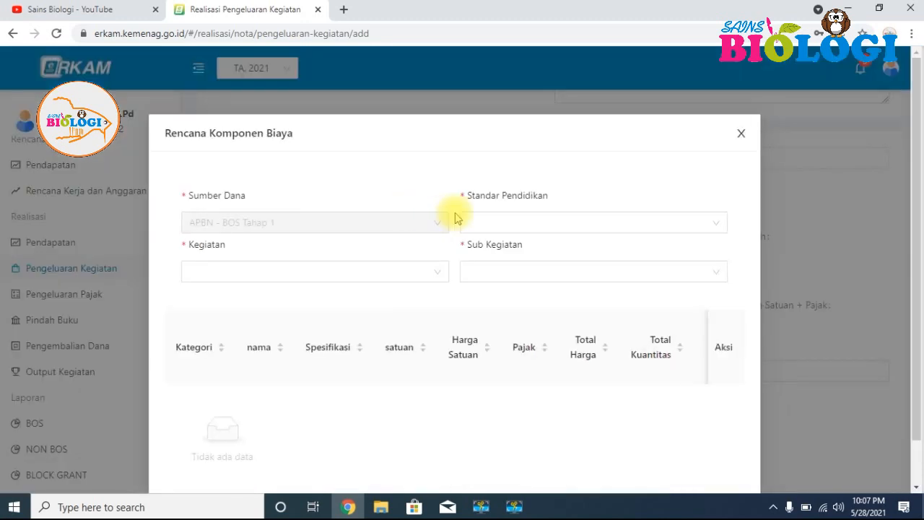
left_click(562, 225)
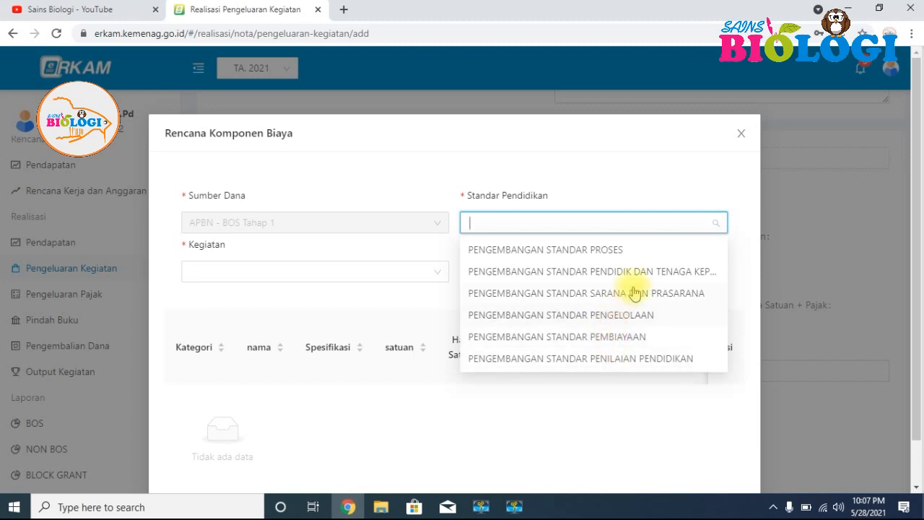
left_click(588, 258)
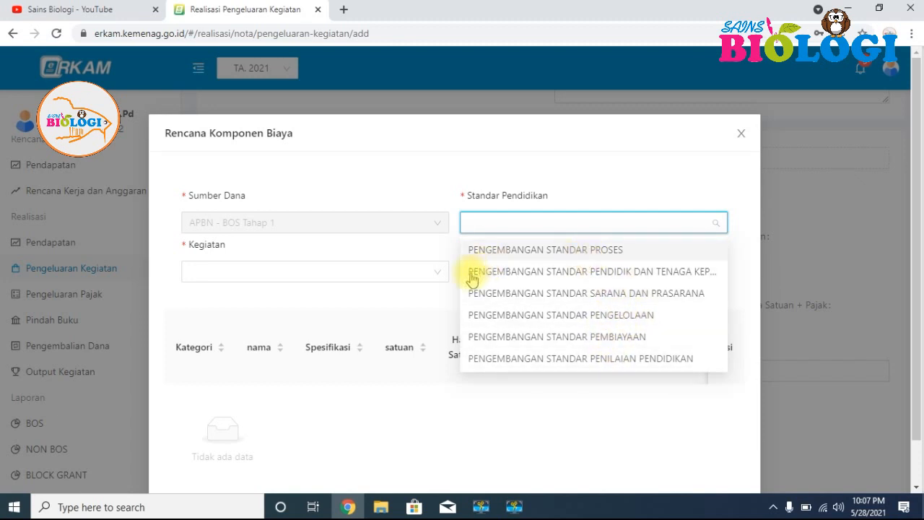
Set Kegiatan to Pengelolaan Kegiatan Belajar Mengajar and Sub Kegiatan to Pelaksanaan kegiatan belajar-mengajar.
left_click(376, 273)
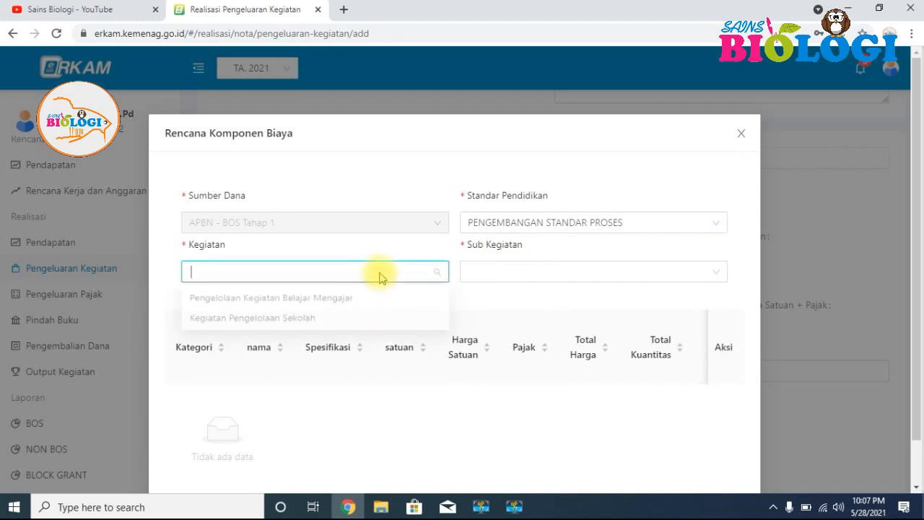
left_click(361, 304)
left_click(552, 271)
left_click(573, 301)
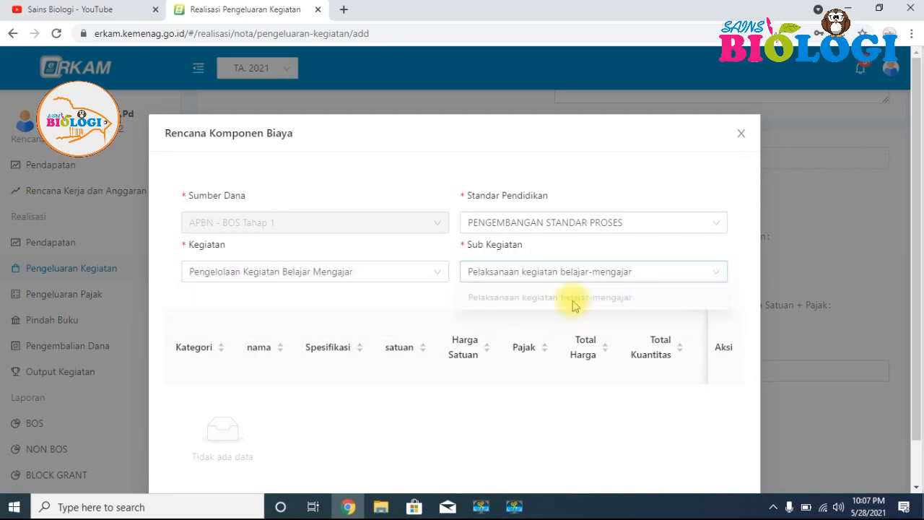
Choose Kertas HVS Folio, F4, 70 gram from the planned cost components as the note's Komponen Biaya.
scroll(483, 306, "down", 3)
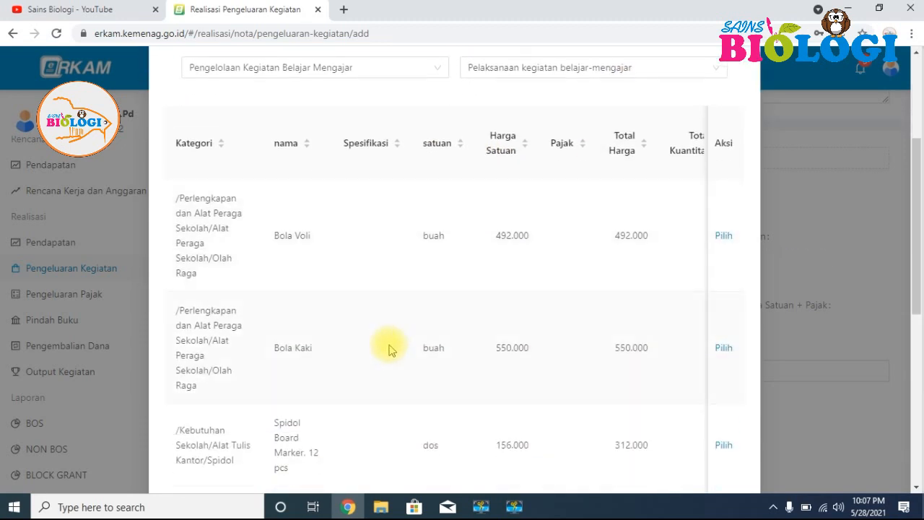
scroll(531, 302, "up", 3)
scroll(534, 304, "down", 2)
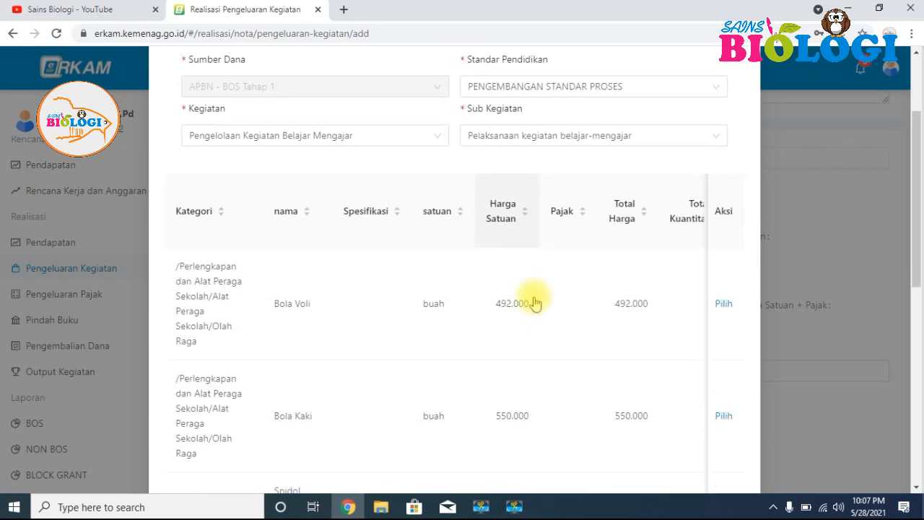
scroll(414, 318, "down", 4)
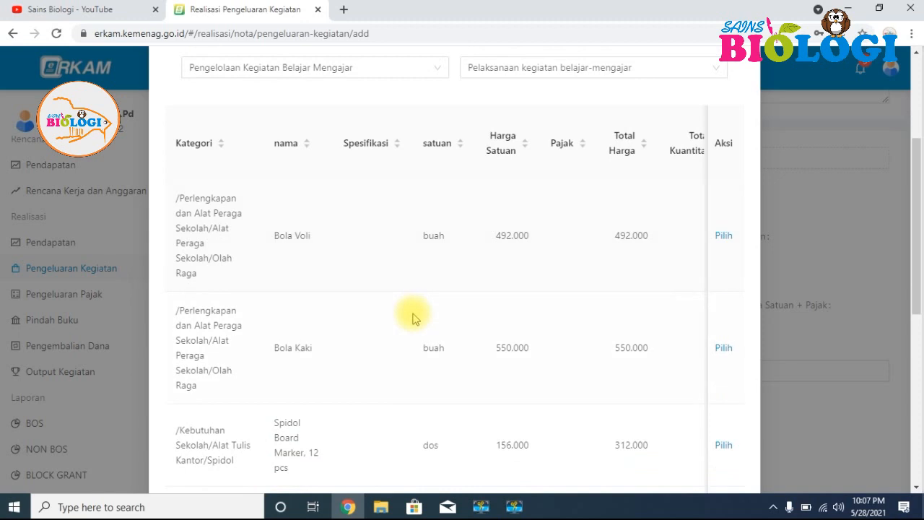
scroll(413, 319, "down", 3)
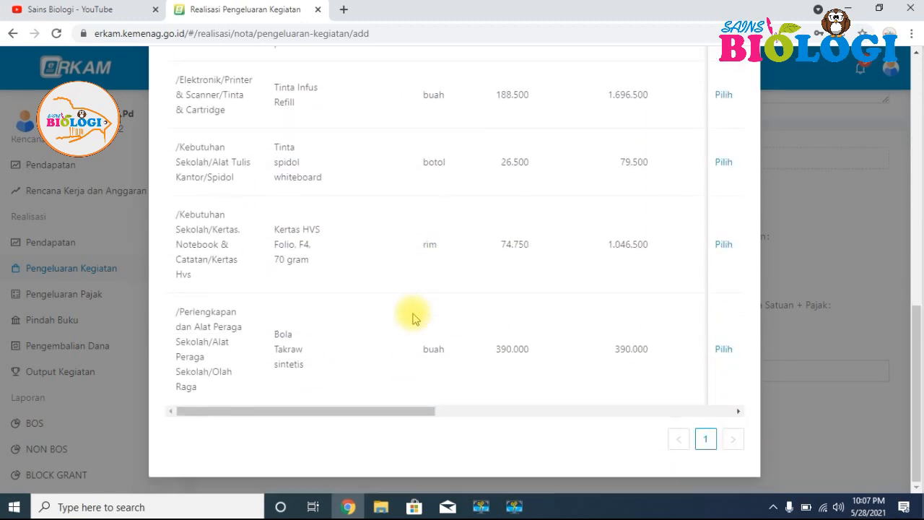
scroll(414, 318, "up", 8)
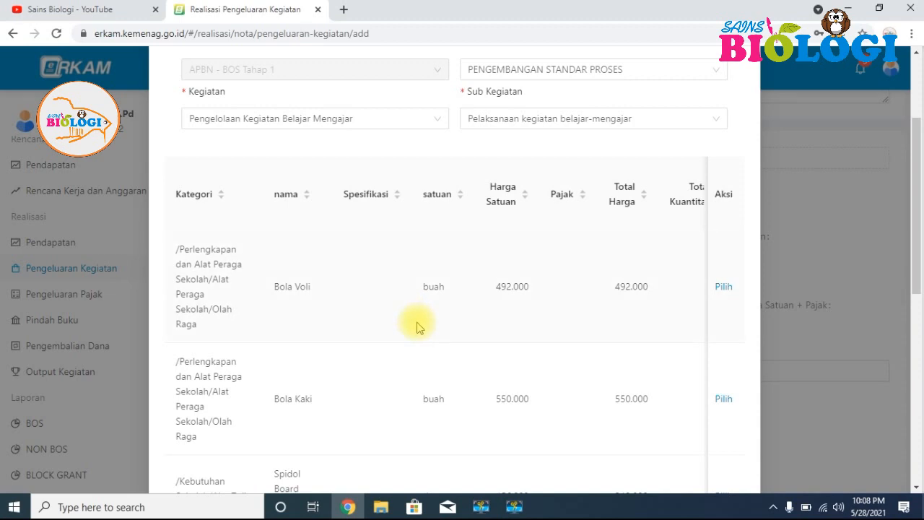
scroll(417, 327, "up", 1)
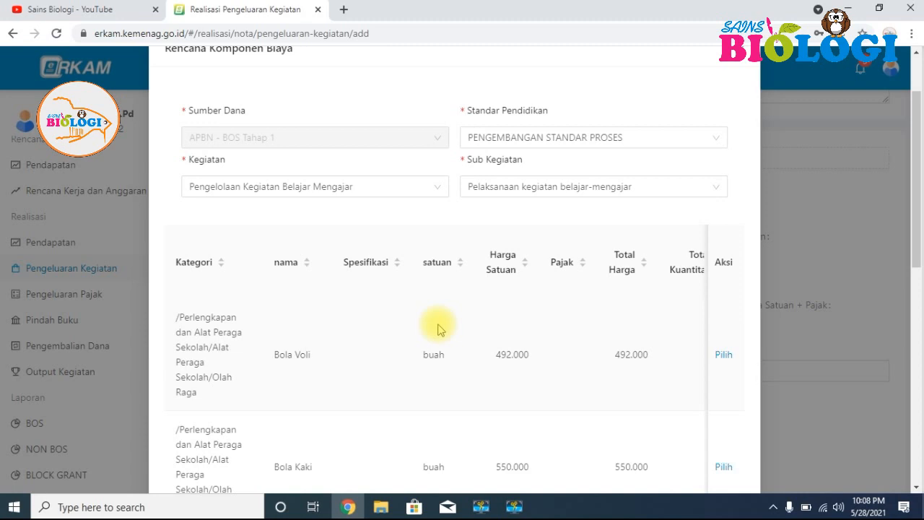
scroll(442, 326, "down", 4)
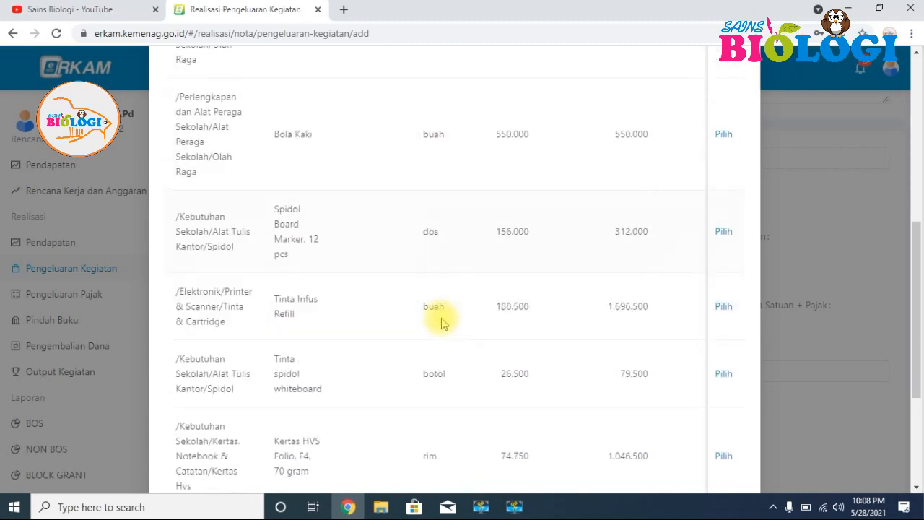
scroll(442, 324, "down", 1)
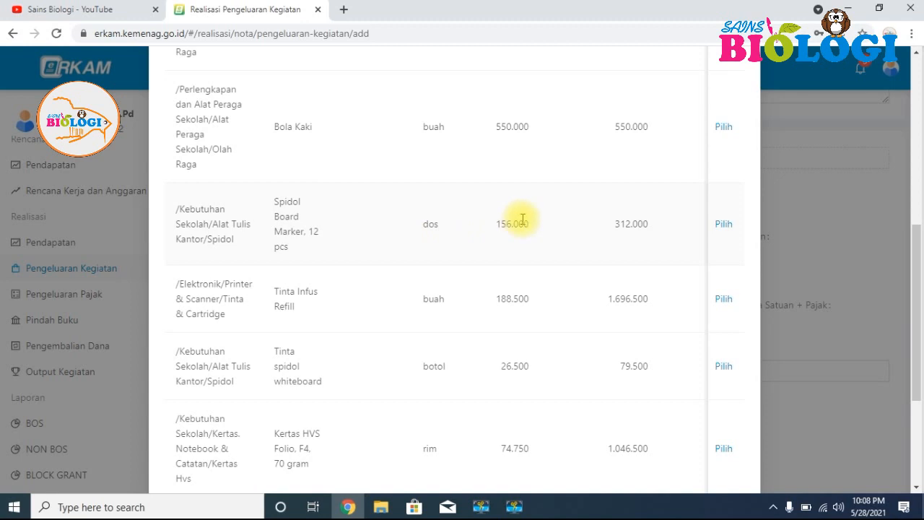
scroll(532, 247, "down", 1)
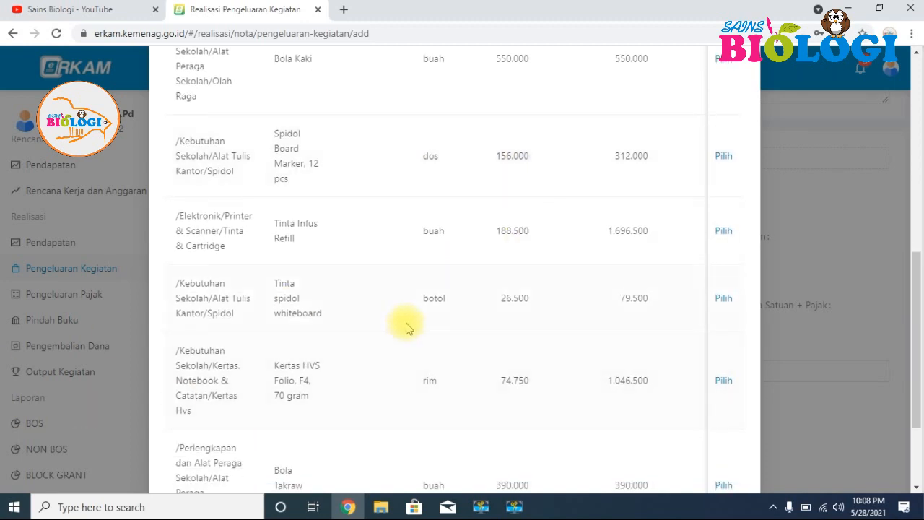
scroll(433, 382, "down", 1)
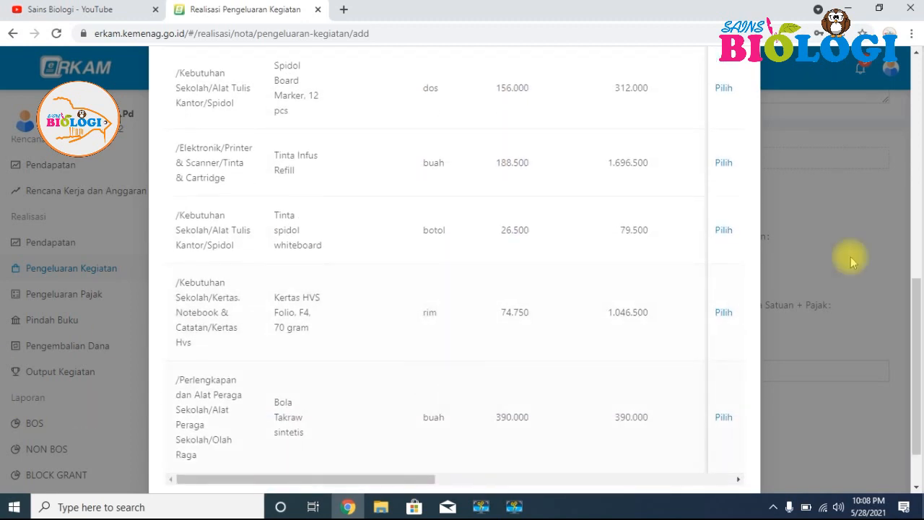
left_click(726, 315)
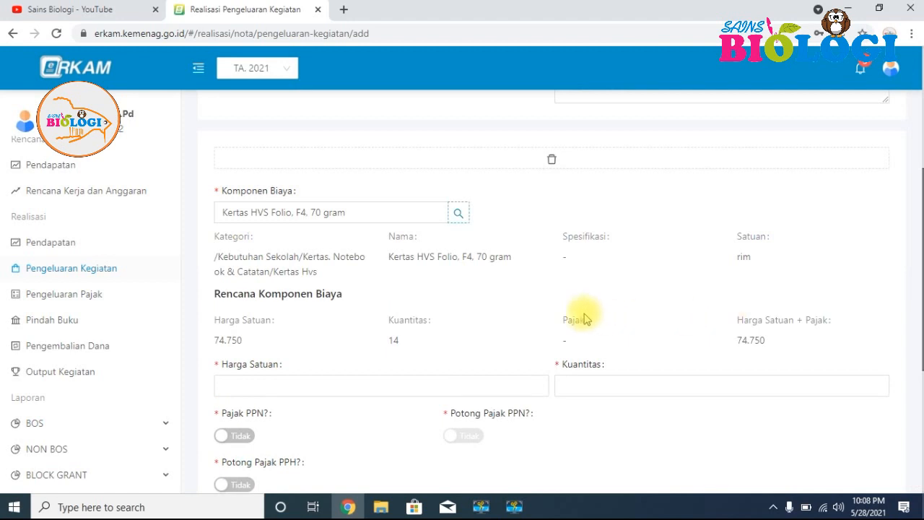
Examine the planned Harga Satuan and Kuantitas of the HVS paper under Rencana Komponen Biaya.
scroll(563, 314, "down", 1)
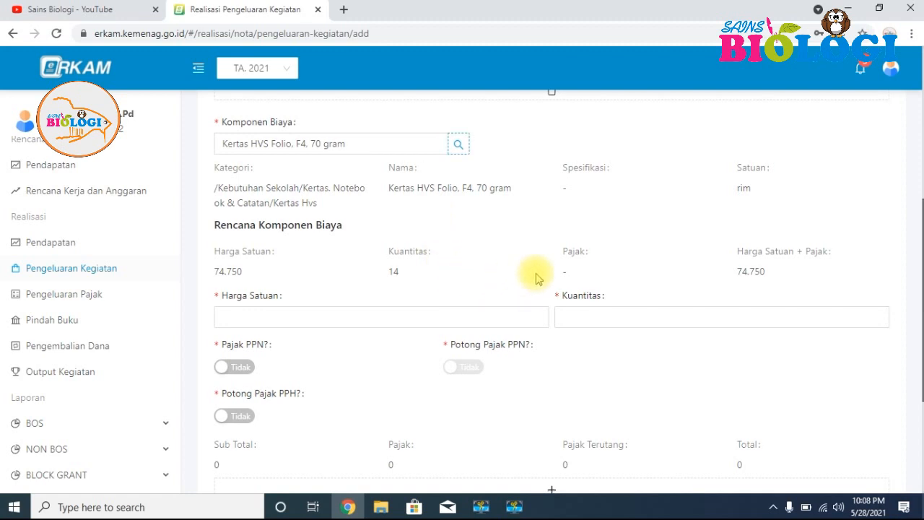
scroll(537, 278, "down", 1)
left_click(571, 252)
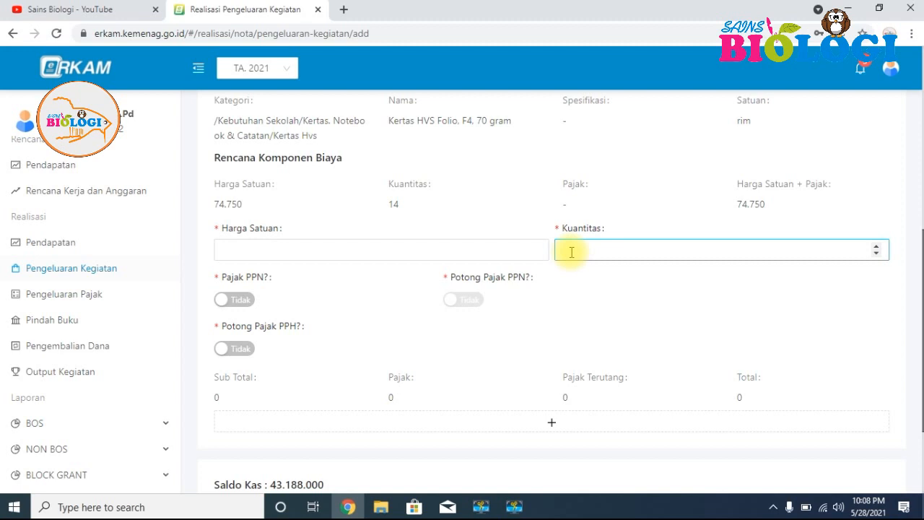
left_click_drag(254, 185, 268, 202)
left_click(280, 204)
left_click(273, 206)
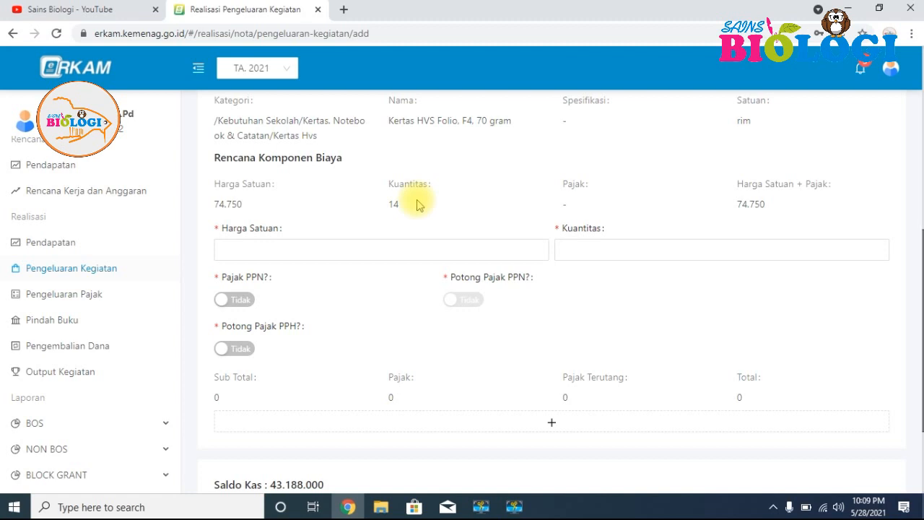
scroll(418, 205, "up", 1)
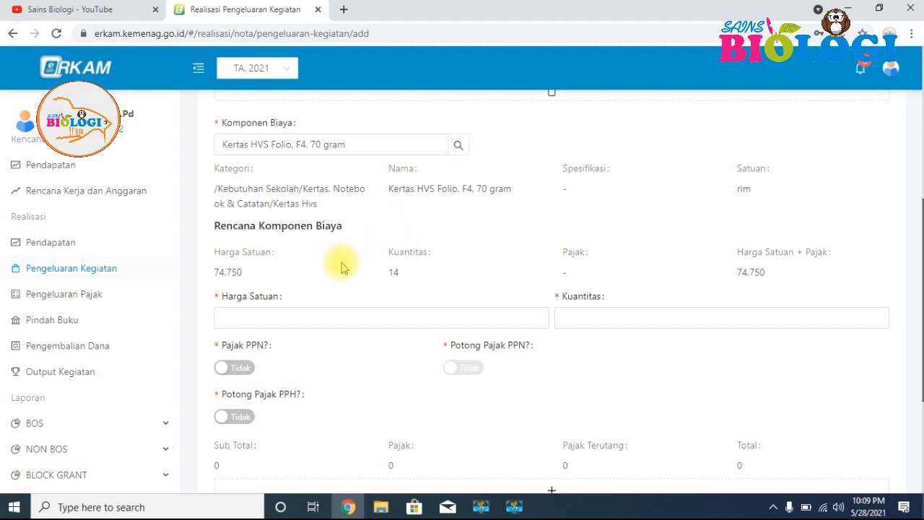
left_click_drag(253, 274, 214, 275)
left_click(212, 274)
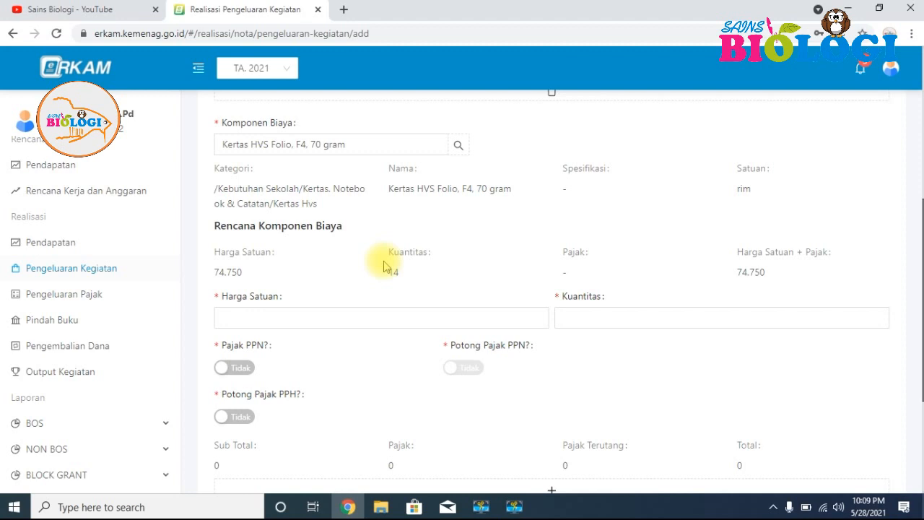
Set the realised Harga Satuan of the HVS paper to 74750.
left_click(597, 300)
left_click(477, 316)
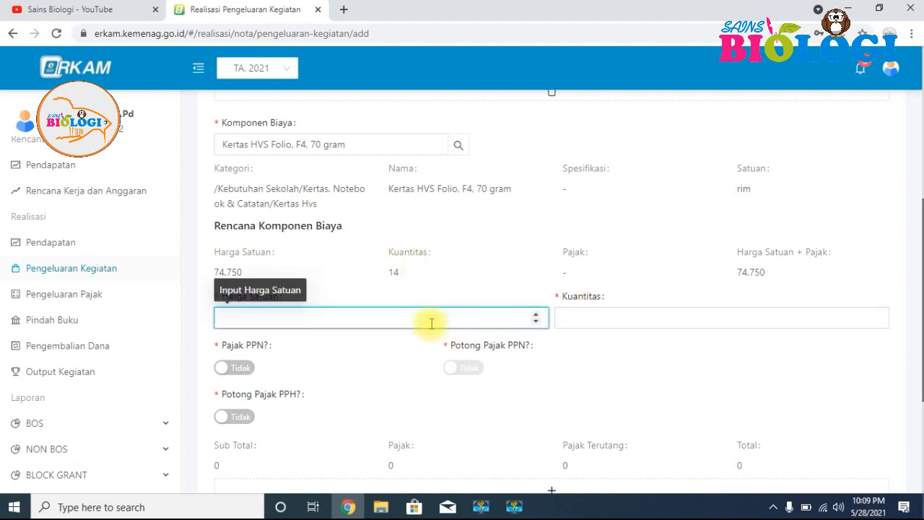
type("74")
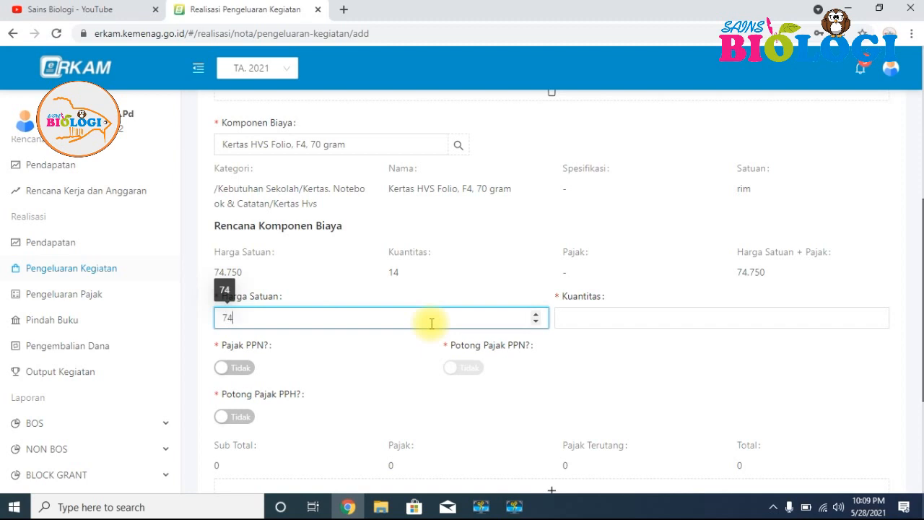
type("750")
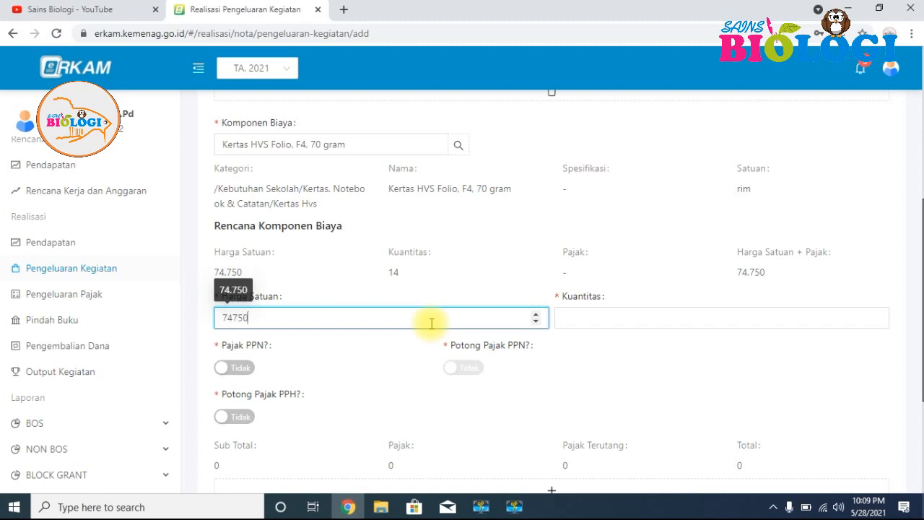
left_click(232, 256)
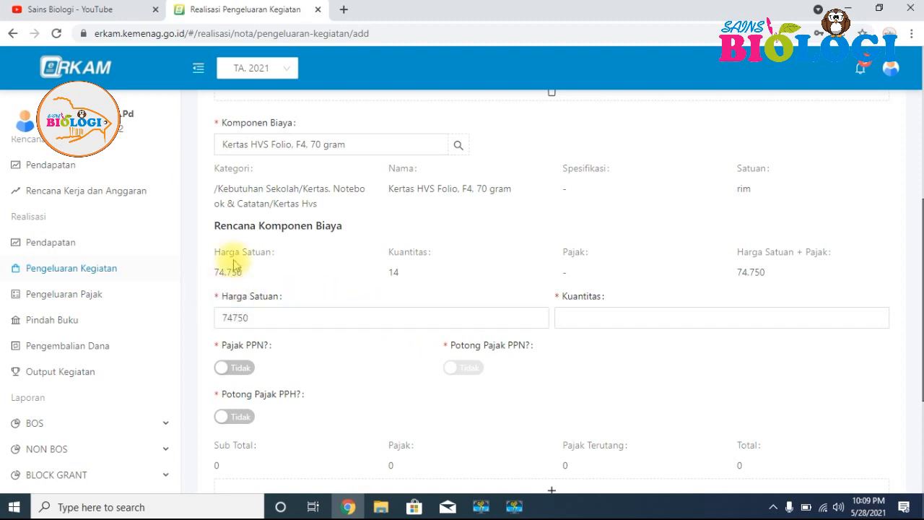
Set the realised Kuantitas of the HVS paper to 4.
left_click(642, 322)
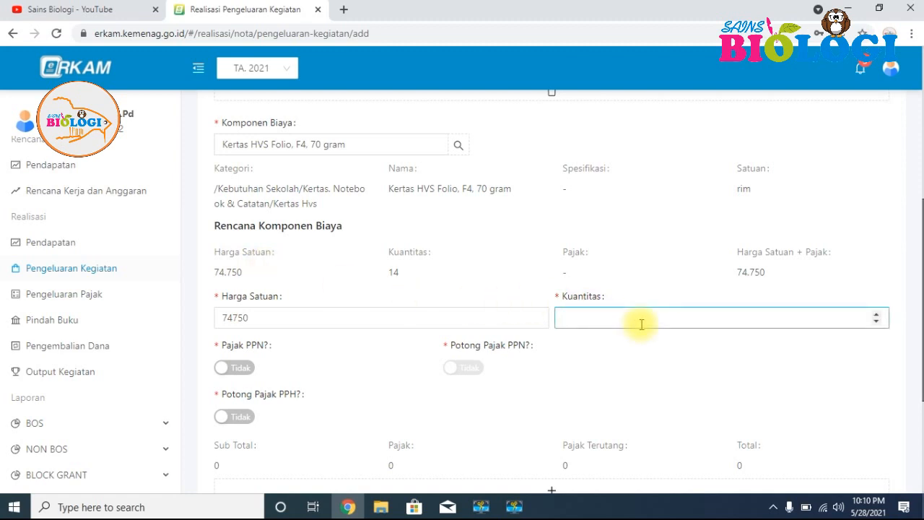
type("3")
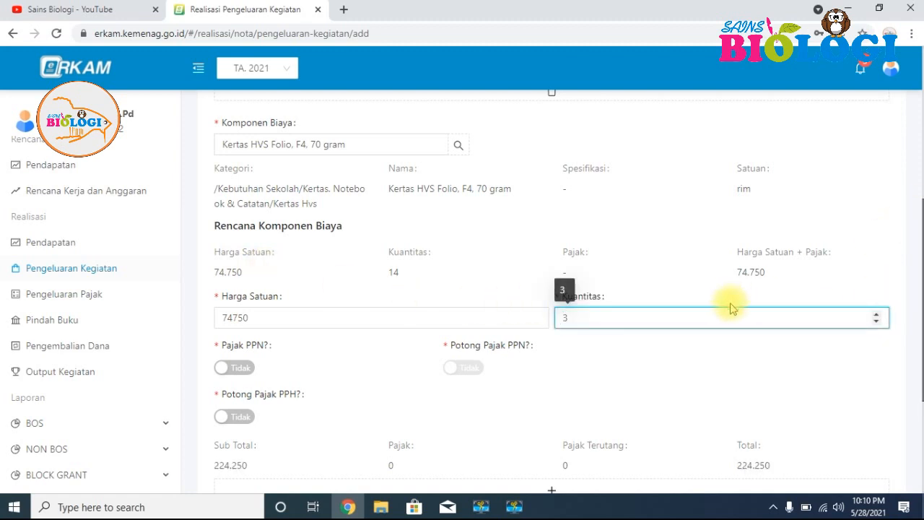
key("BackSpace")
type("4")
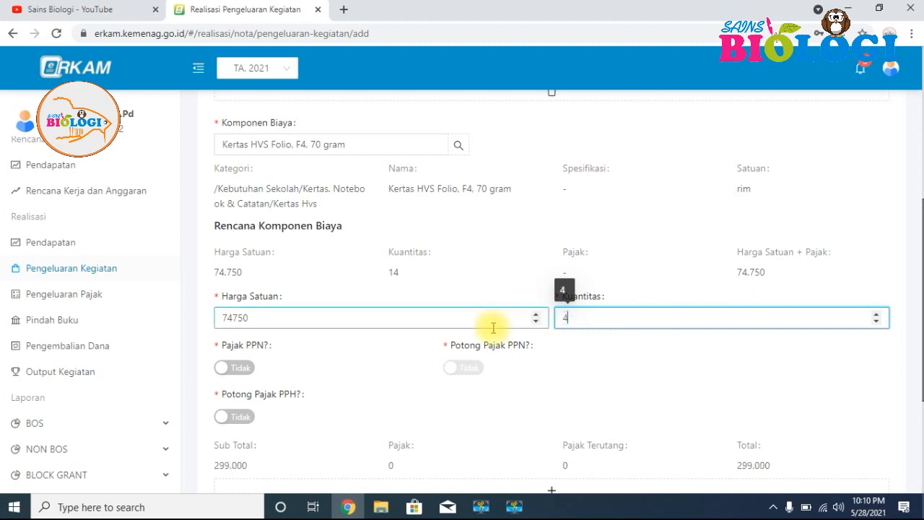
left_click(486, 269)
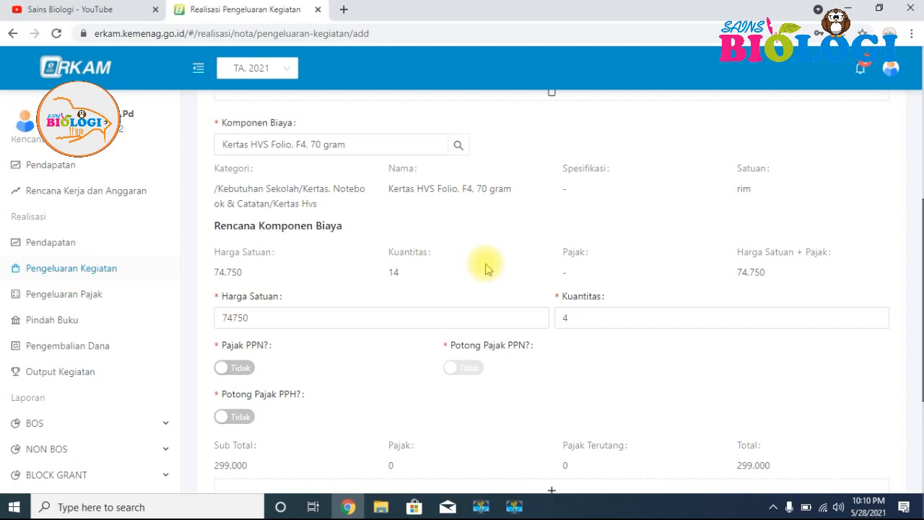
left_click_drag(511, 189, 417, 185)
left_click(418, 185)
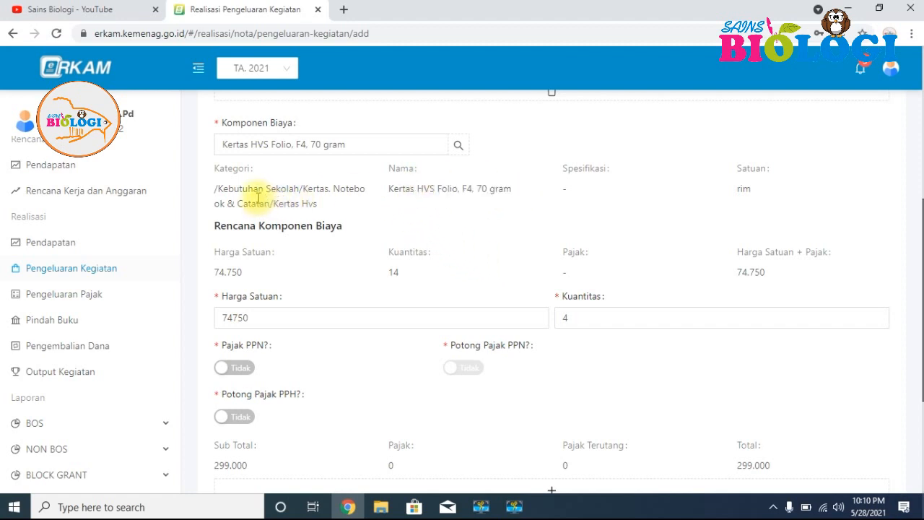
scroll(321, 213, "up", 2)
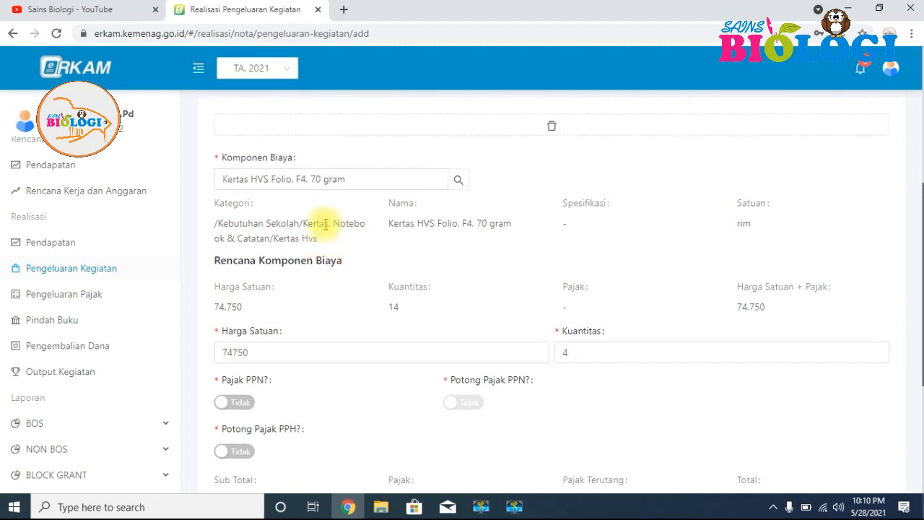
scroll(382, 215, "up", 2)
scroll(522, 223, "down", 2)
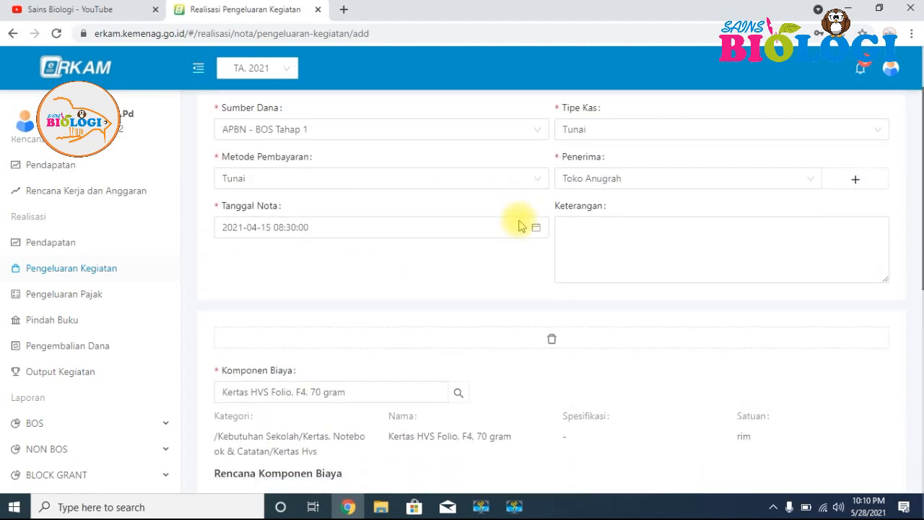
Review the price, quantity, tax settings and totals of the HVS paper note and save it.
scroll(522, 230, "down", 3)
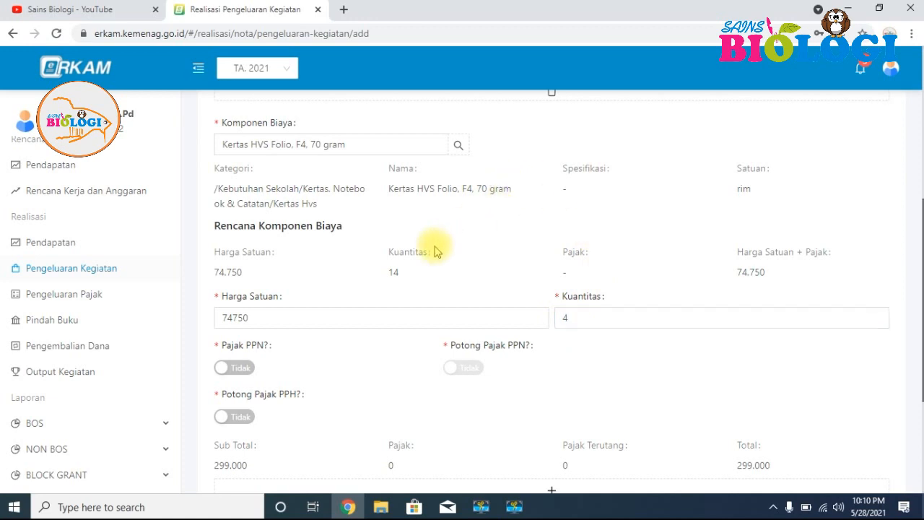
scroll(435, 250, "down", 1)
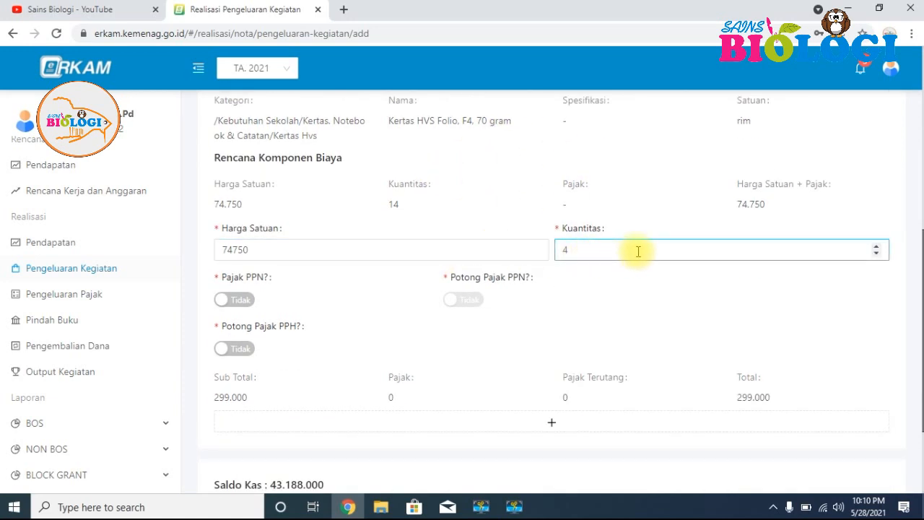
scroll(638, 250, "up", 4)
scroll(671, 221, "down", 6)
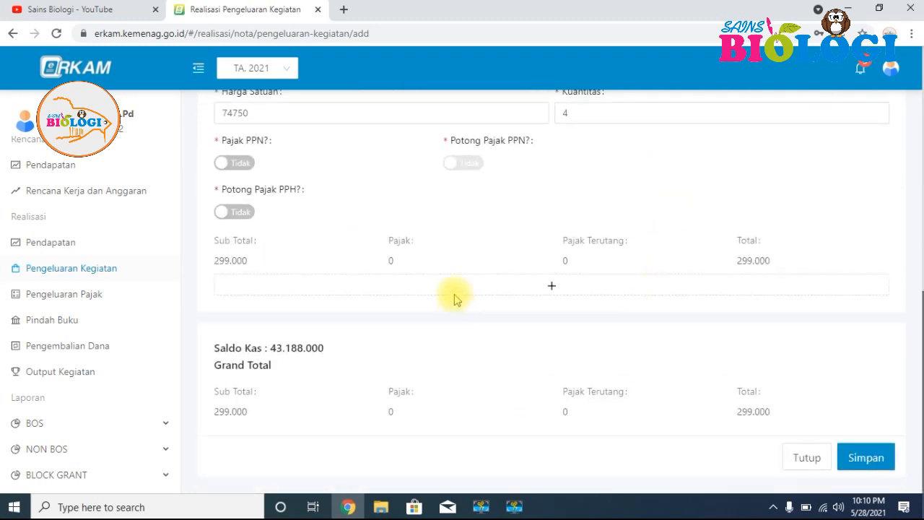
scroll(541, 267, "up", 1)
scroll(491, 325, "down", 1)
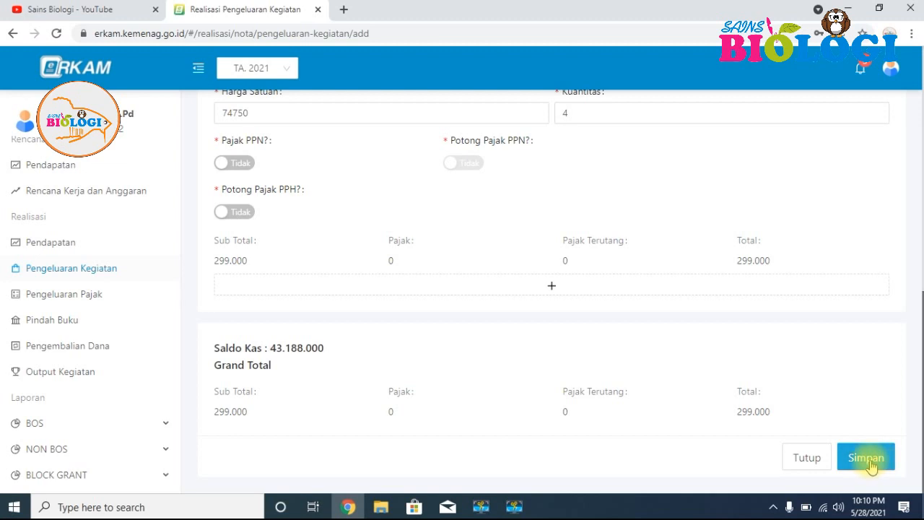
scroll(691, 347, "up", 2)
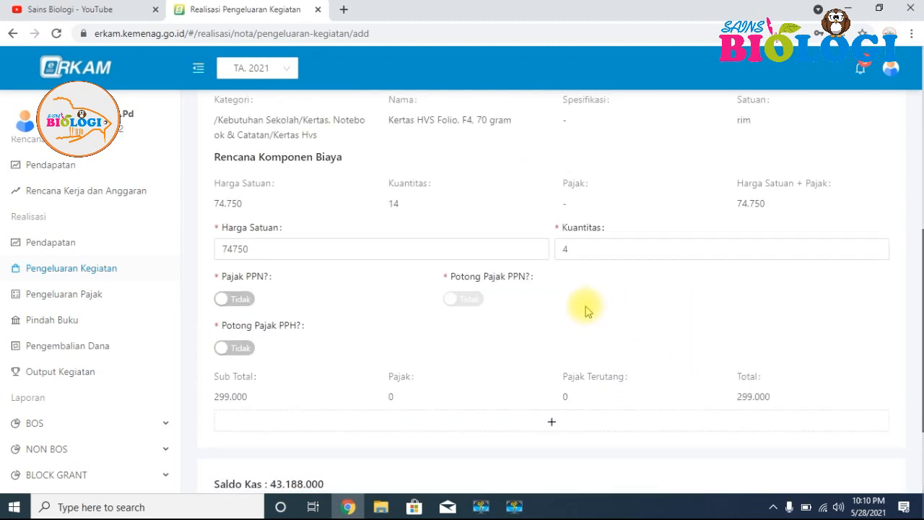
scroll(650, 339, "down", 2)
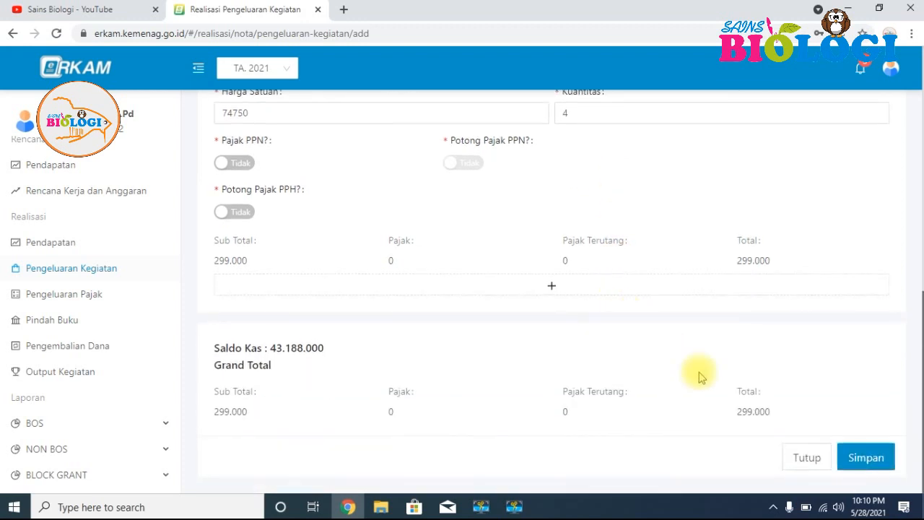
left_click(854, 457)
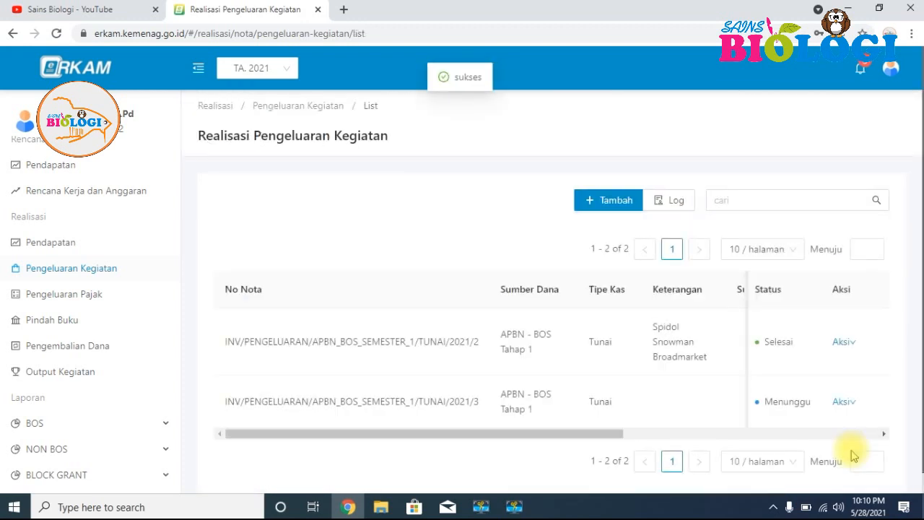
Check the dates in the note list and the No Referensi format used in the completed Spidol Snowman note's realisation form.
left_click_drag(573, 434, 708, 401)
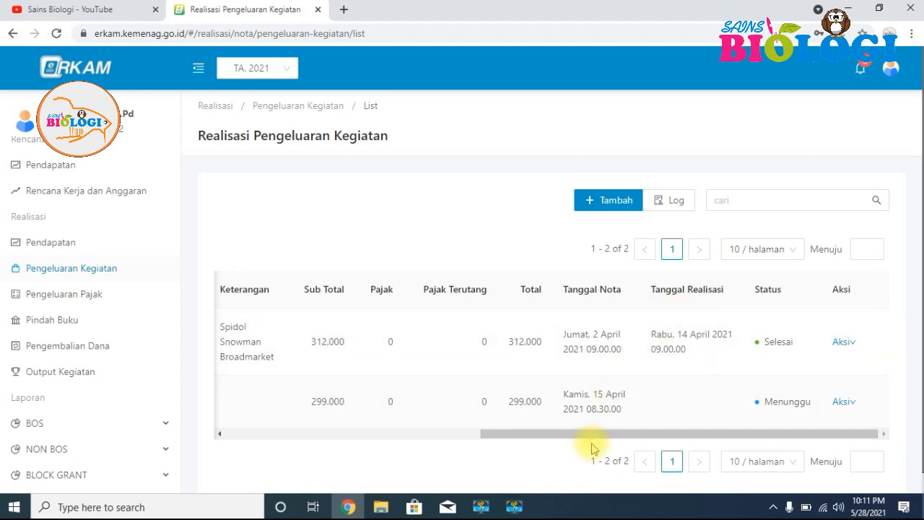
left_click_drag(599, 434, 719, 451)
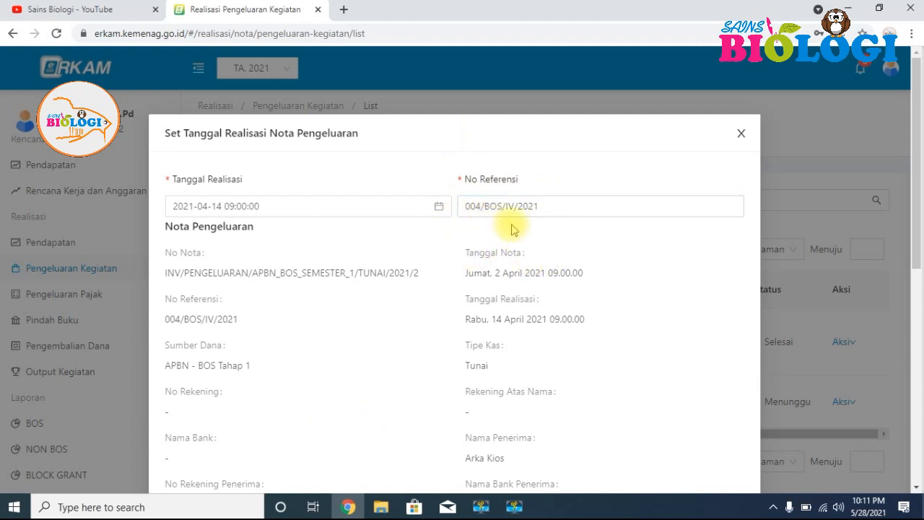
left_click(554, 211)
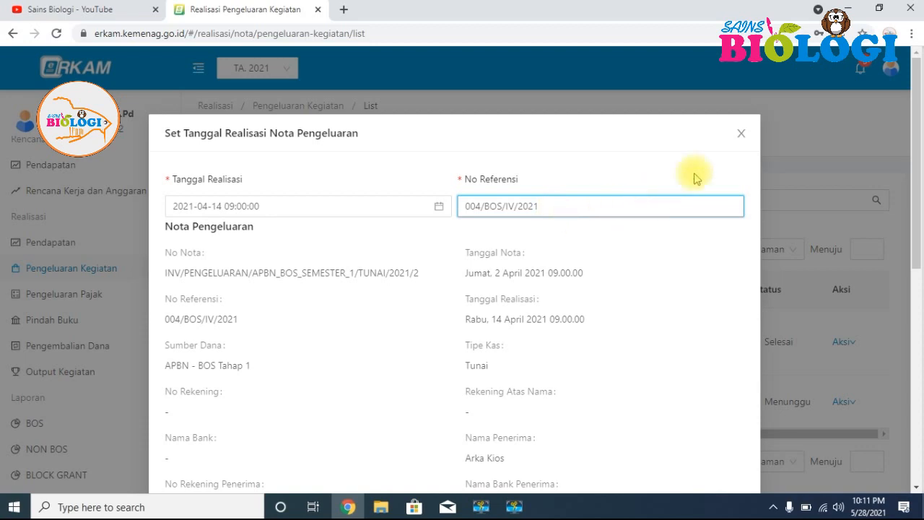
left_click(740, 133)
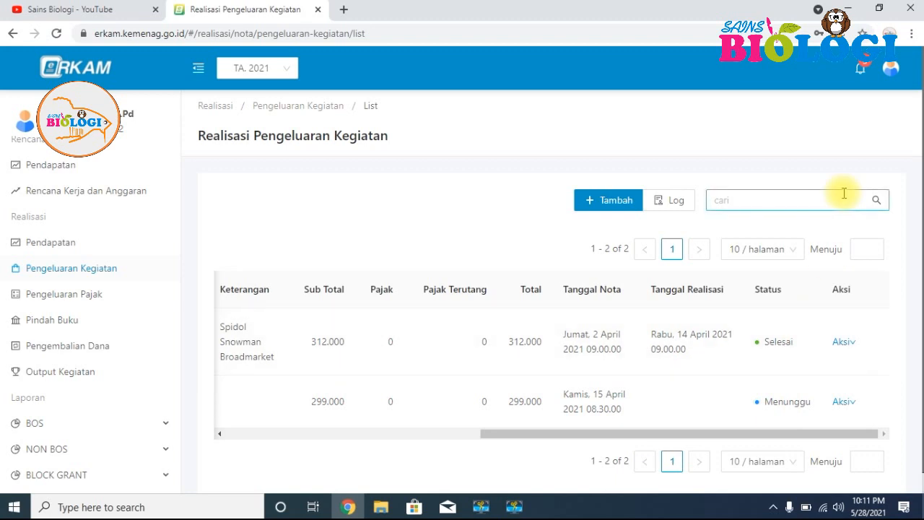
Log out and sign in to the approving account with its saved e-mail and password.
mouse_move(893, 72)
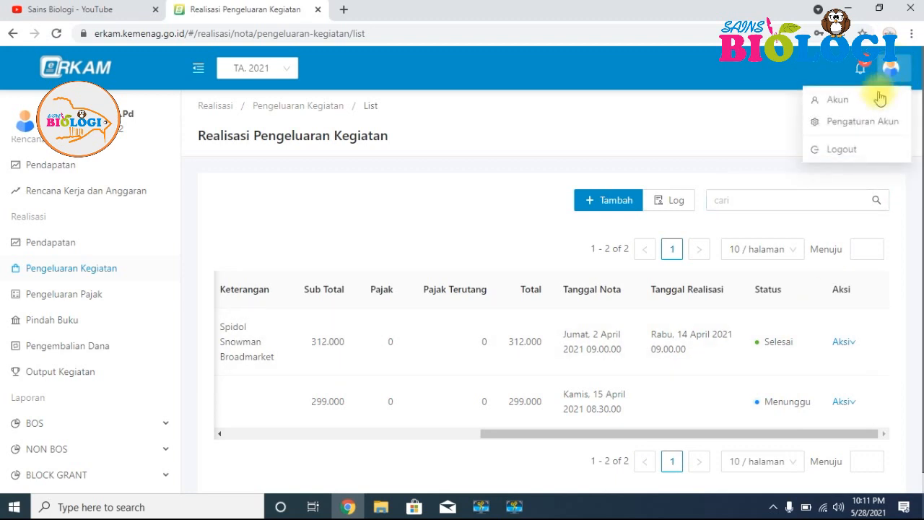
left_click(842, 151)
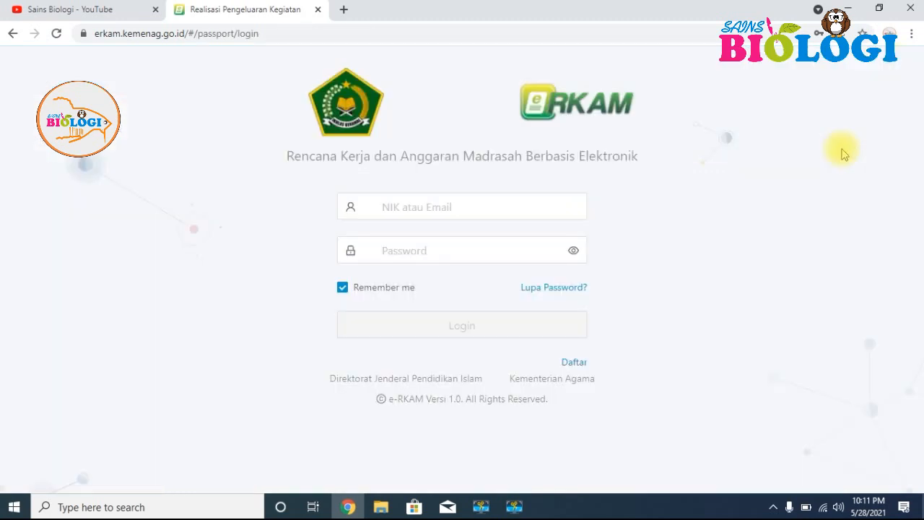
left_click(443, 208)
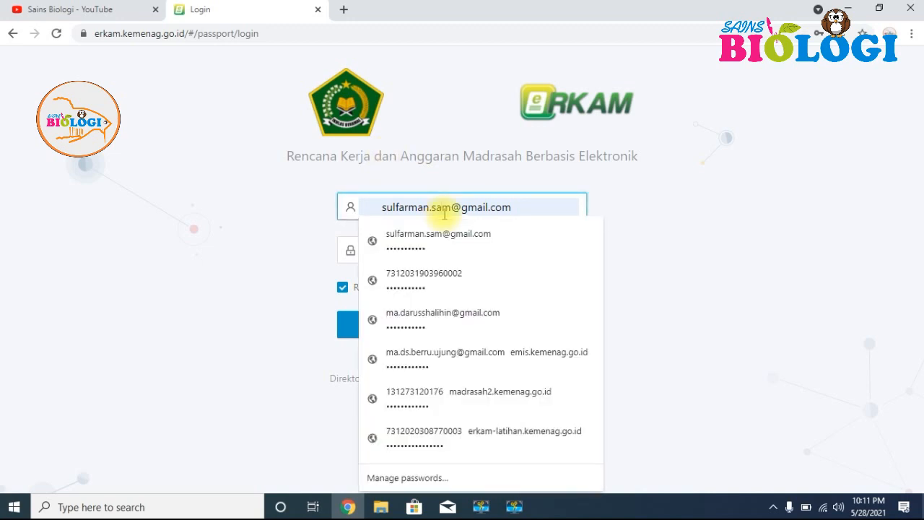
left_click(408, 319)
left_click(398, 326)
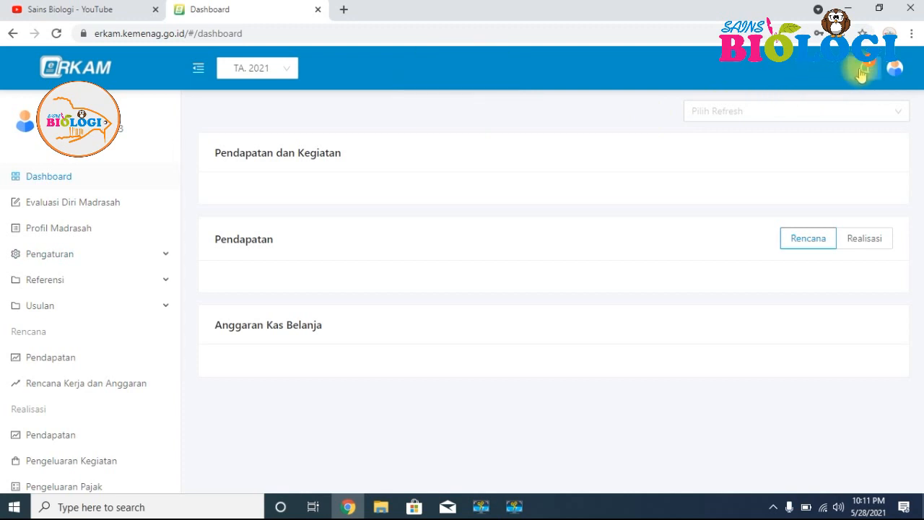
Open the approval form of the waiting HVS paper expense note from its pending-approval notification.
left_click(861, 70)
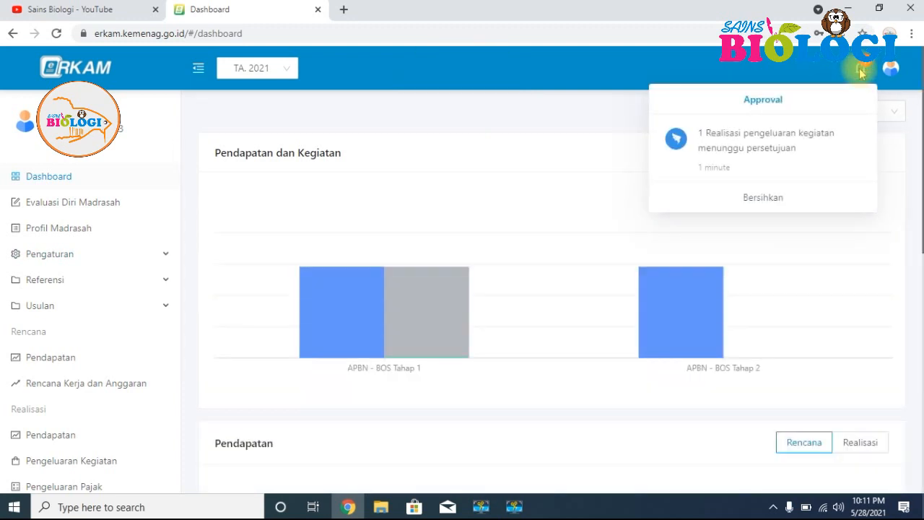
left_click(776, 144)
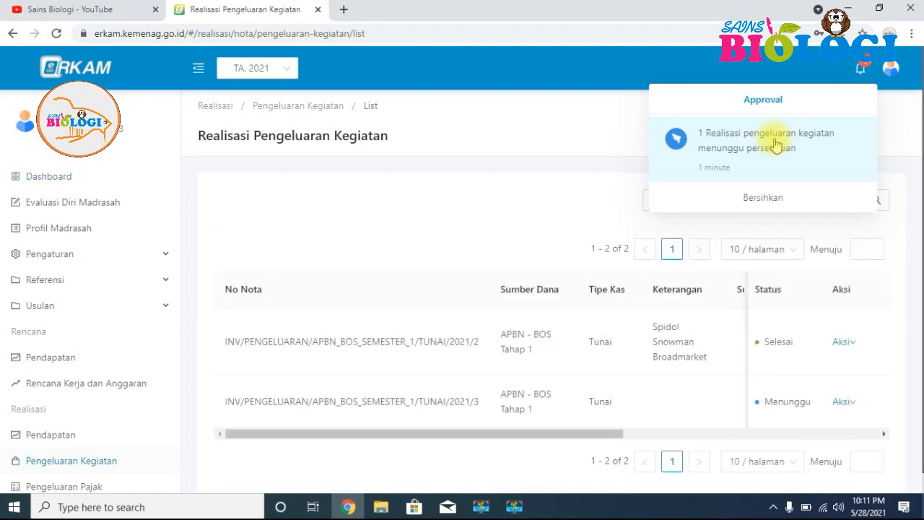
left_click(844, 402)
left_click(864, 427)
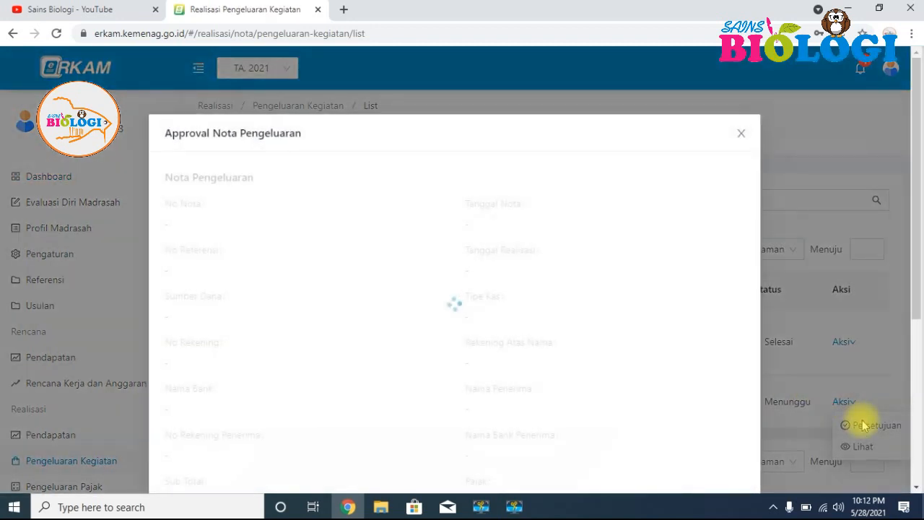
Review the HVS paper note's cost and tax details, approve the note, and check its row in the list.
left_click_drag(917, 227, 915, 413)
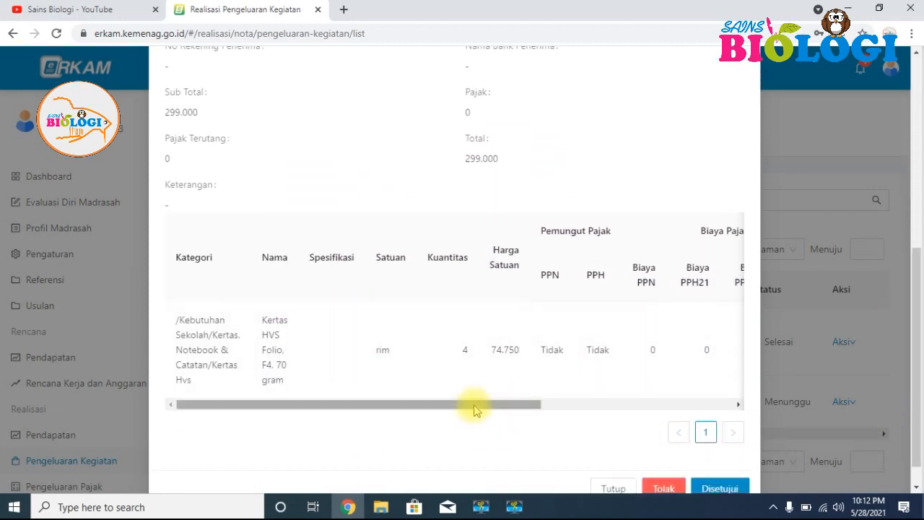
left_click_drag(477, 409, 640, 419)
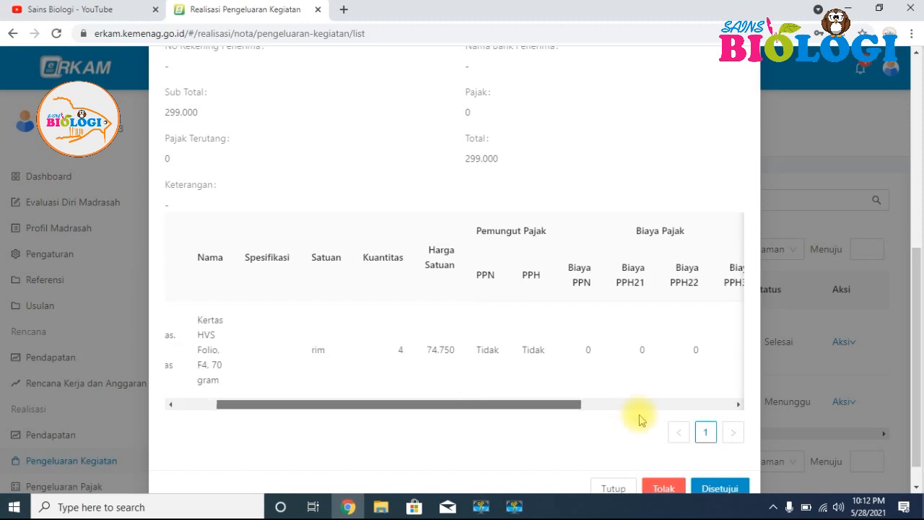
left_click(720, 489)
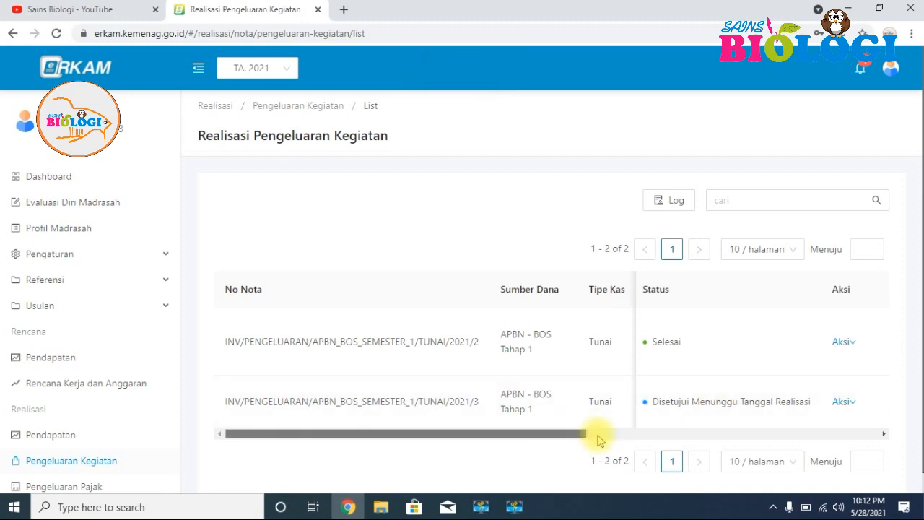
left_click_drag(557, 433, 857, 434)
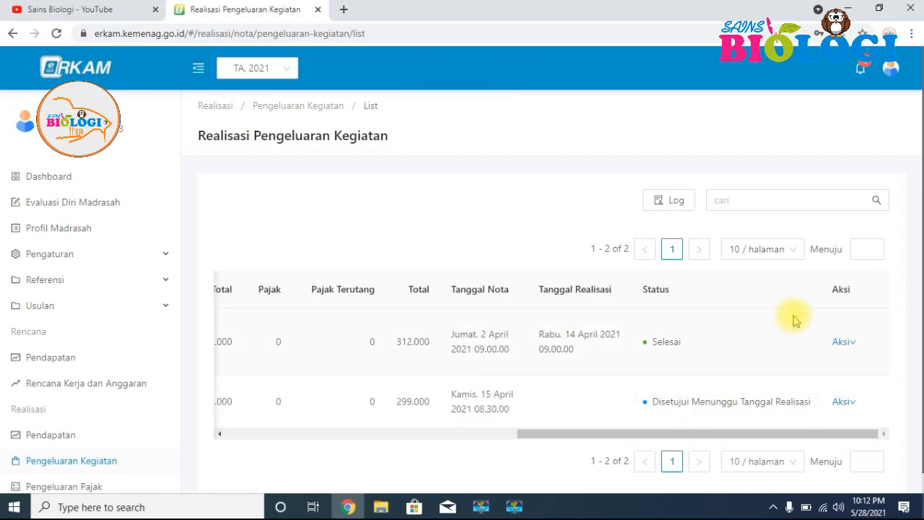
Log out of the approving account and sign back in to the note-entry account with its saved e-mail and password.
mouse_move(888, 72)
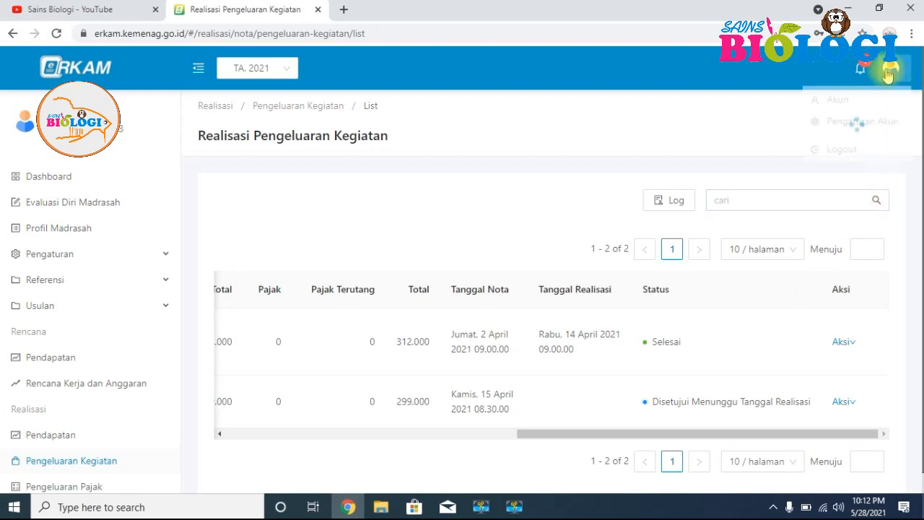
left_click(841, 151)
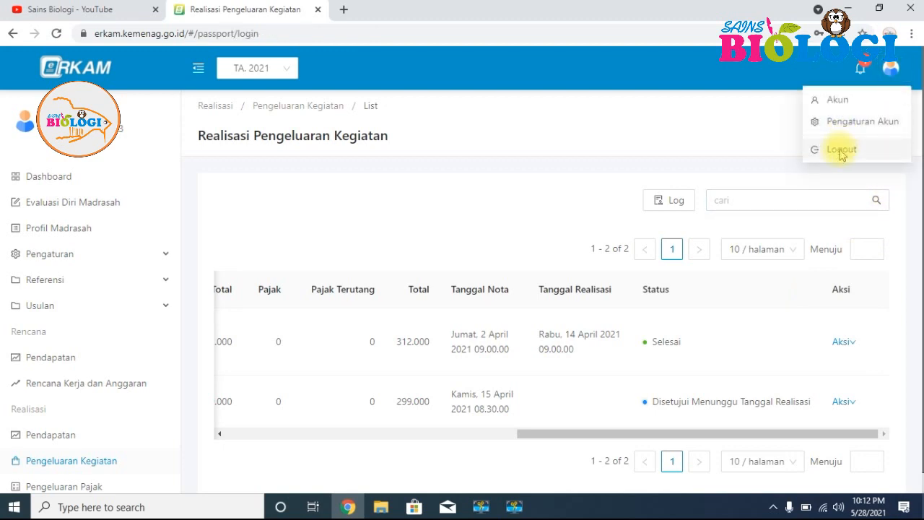
left_click(455, 213)
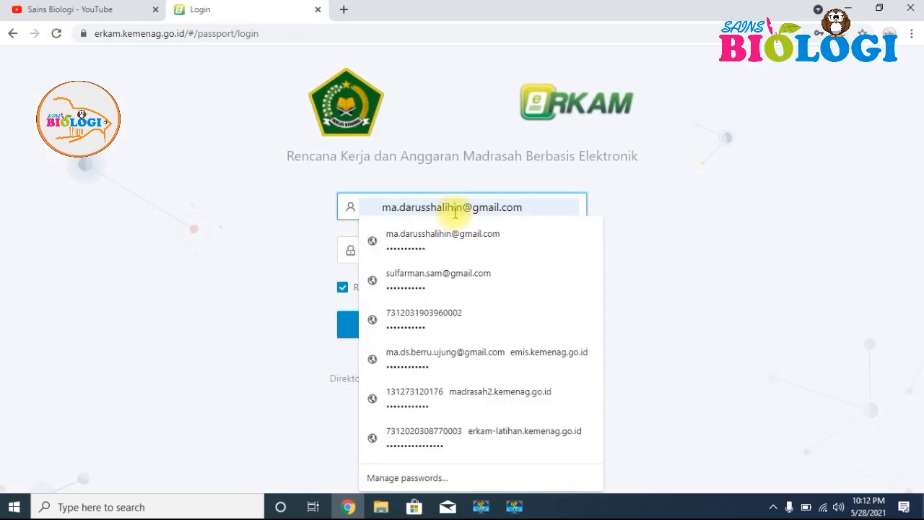
left_click(427, 273)
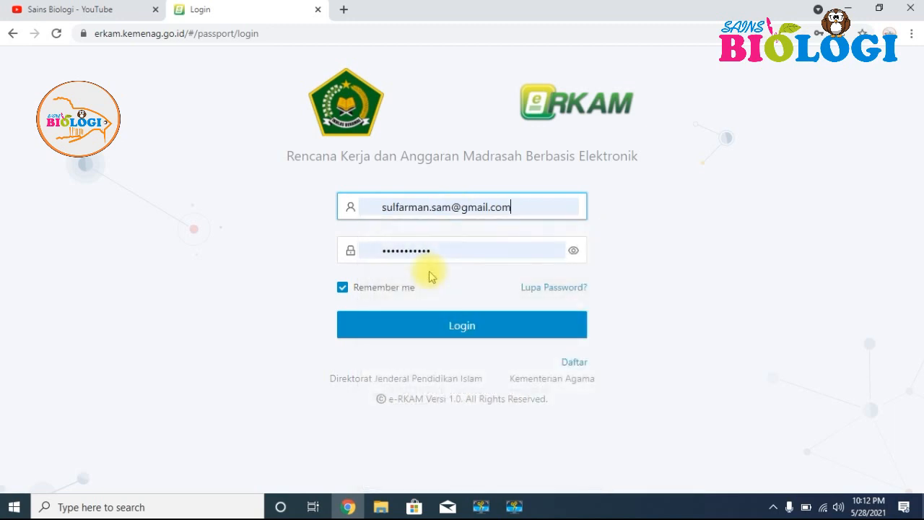
left_click(423, 329)
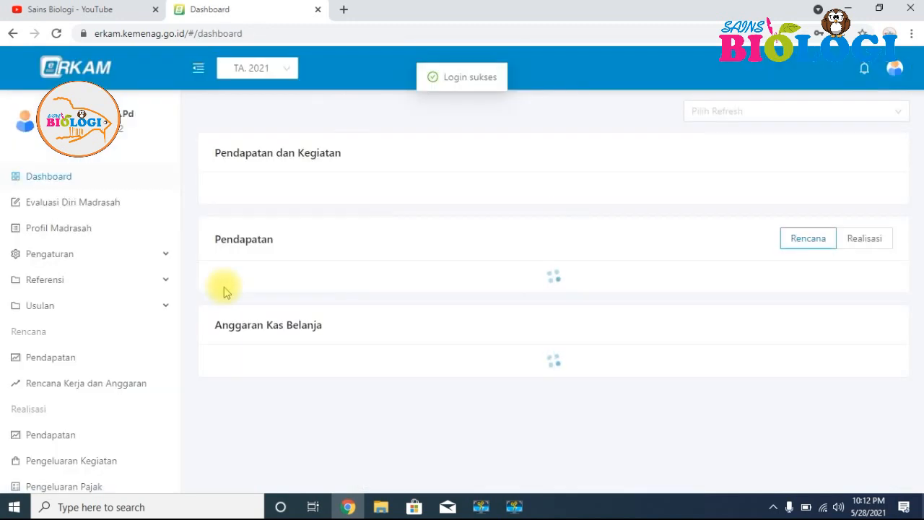
Go to the expense note awaiting realisation from its notification and open the Tanggal Realisasi form for the Toko Anugrah note.
left_click(863, 69)
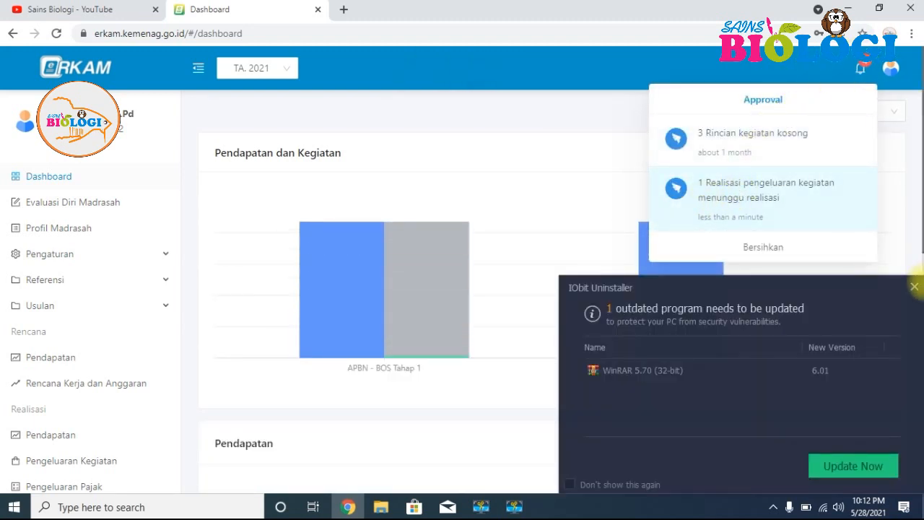
left_click(914, 286)
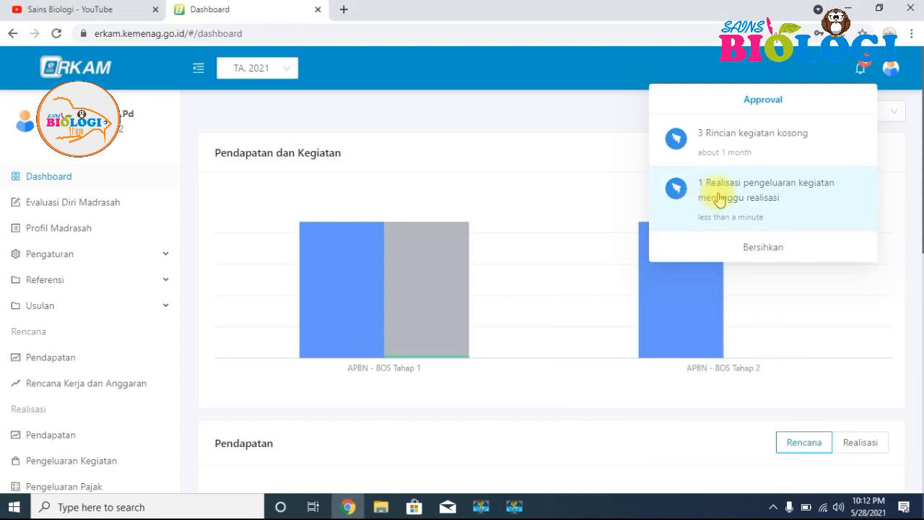
left_click(719, 198)
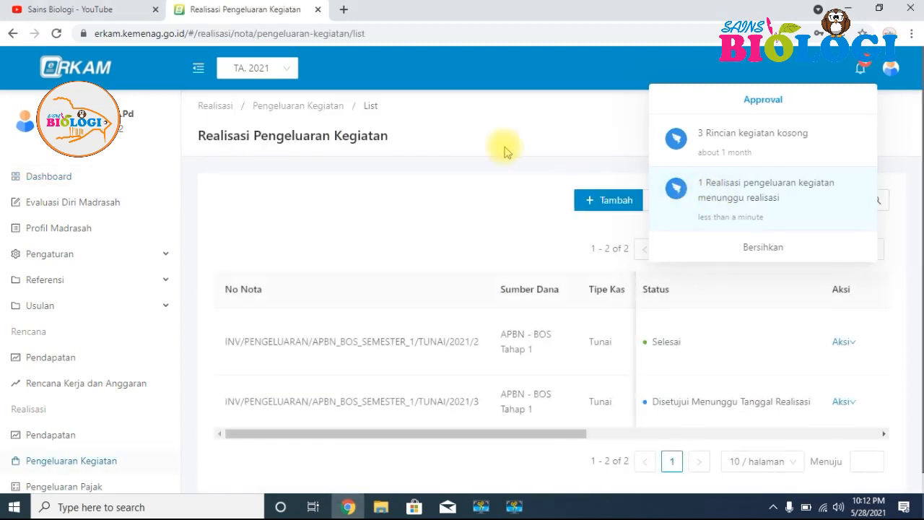
mouse_move(842, 406)
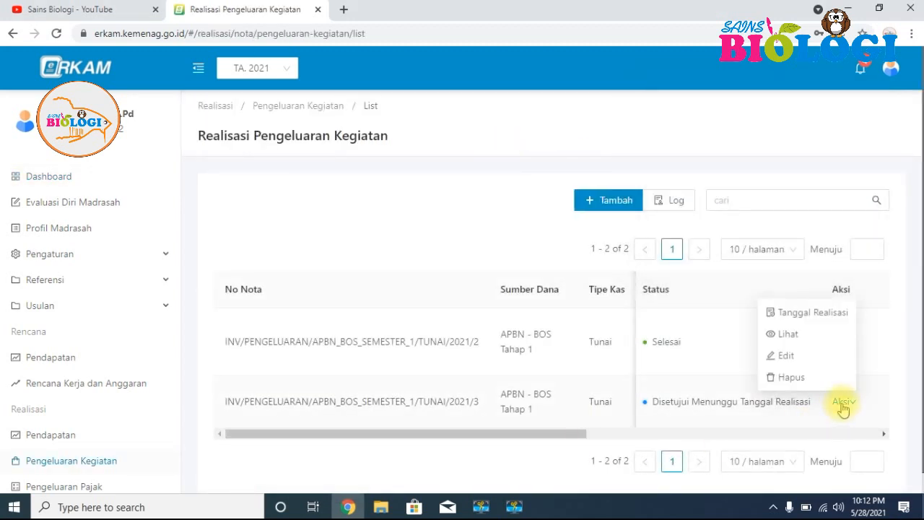
left_click(800, 319)
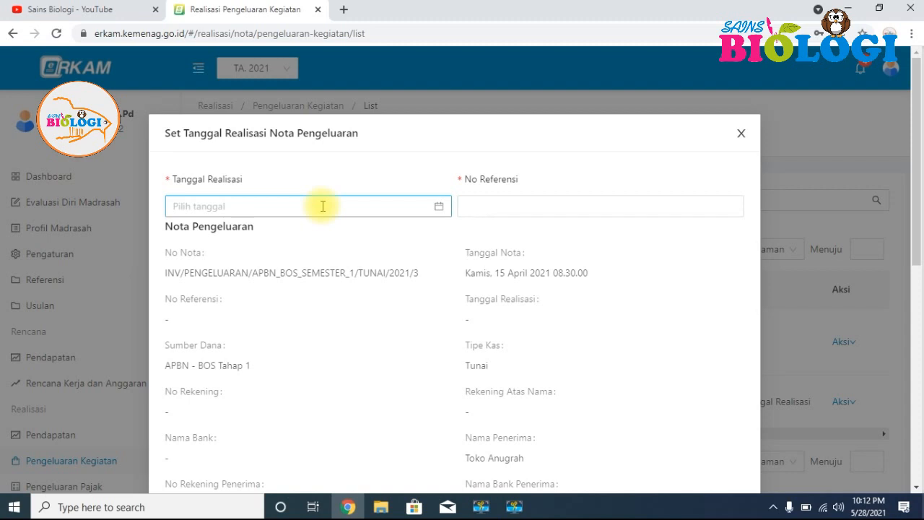
left_click(322, 206)
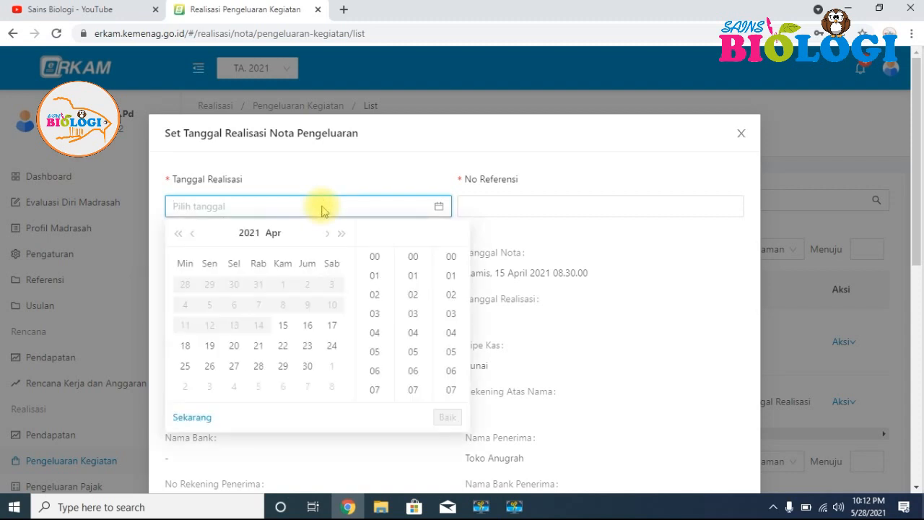
left_click(283, 326)
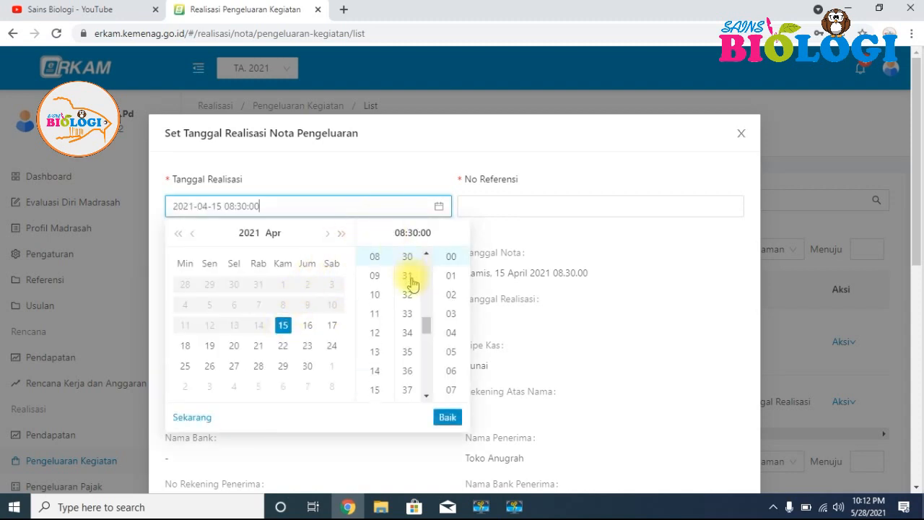
left_click(368, 258)
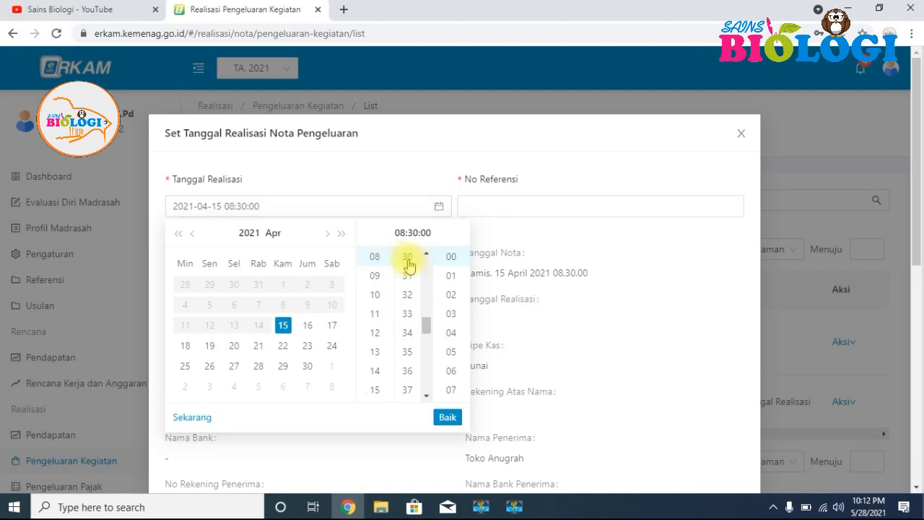
left_click(448, 418)
left_click(505, 209)
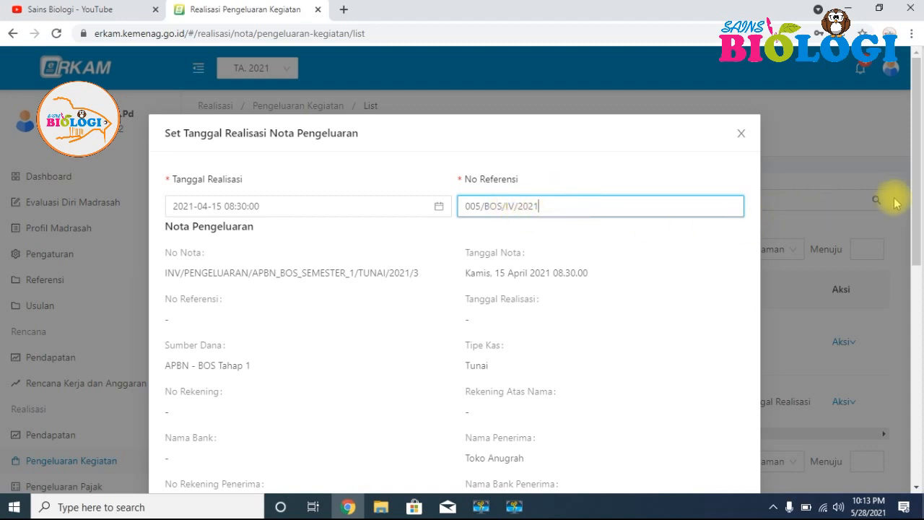
left_click_drag(914, 152, 918, 379)
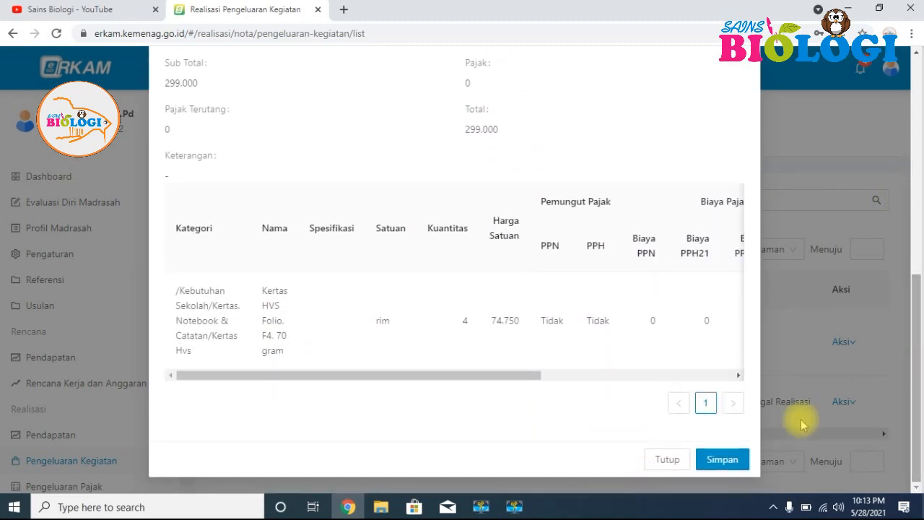
left_click(729, 462)
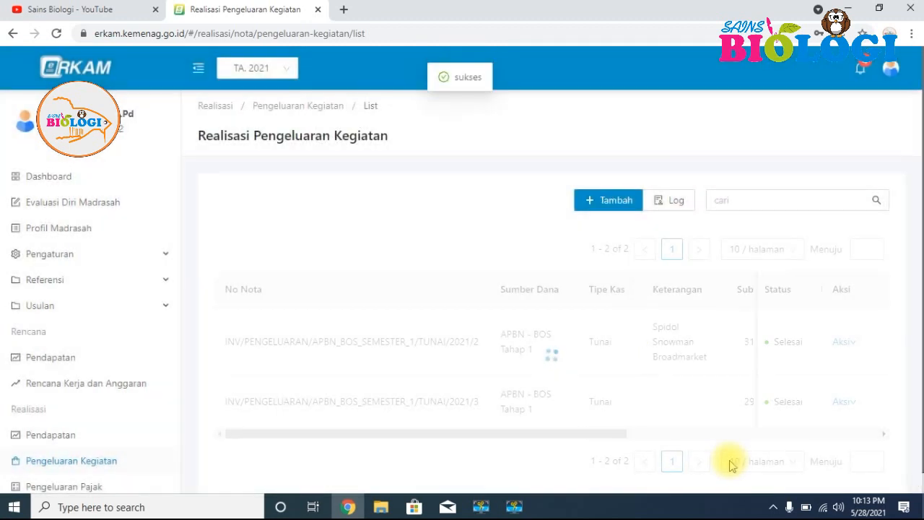
Check the saved note's row in the expense list and open the BOS report Buku Kas Umum (BOS K2).
left_click_drag(565, 436, 629, 450)
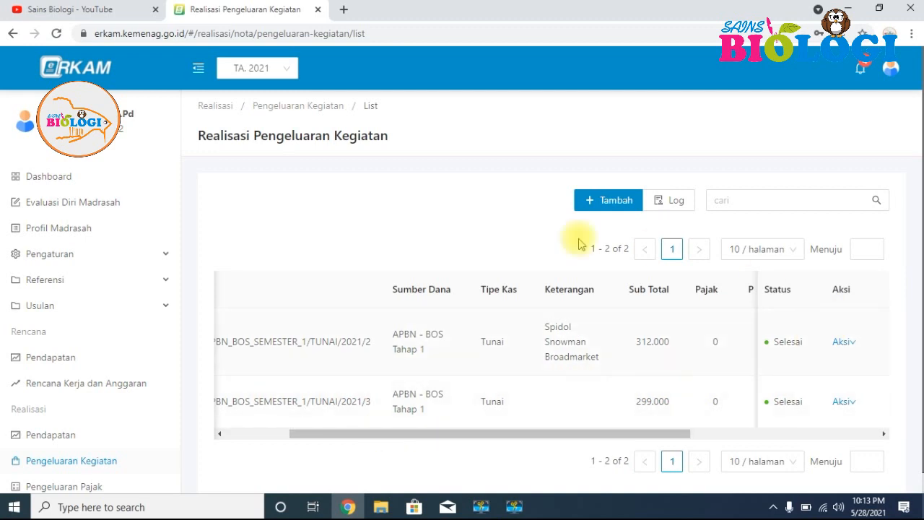
scroll(361, 292, "down", 1)
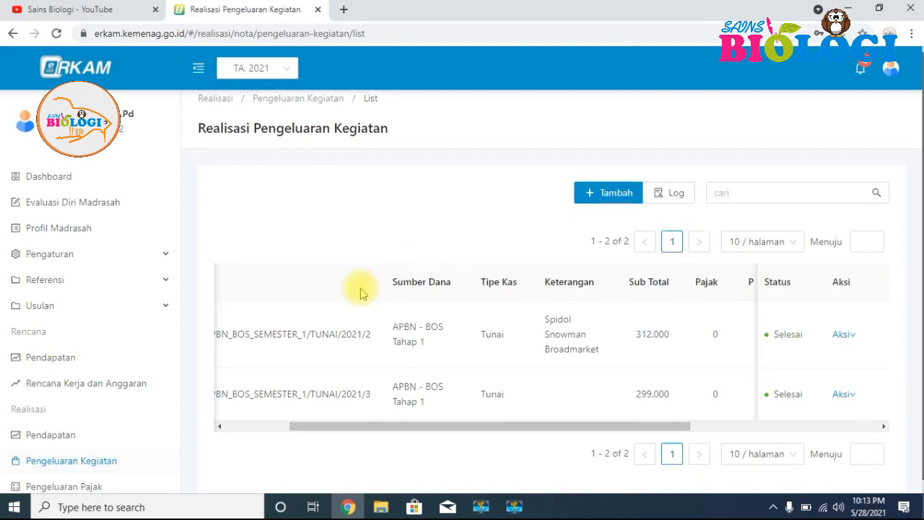
scroll(58, 332, "down", 2)
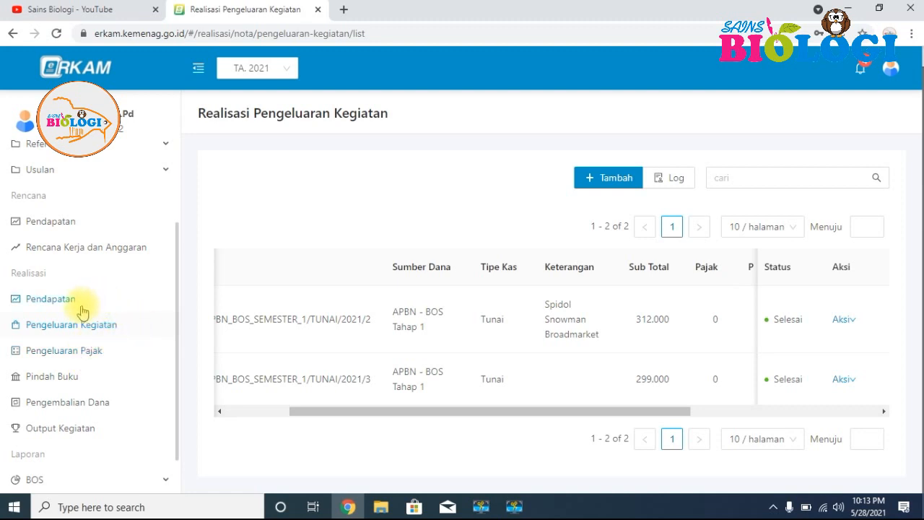
scroll(72, 408, "down", 3)
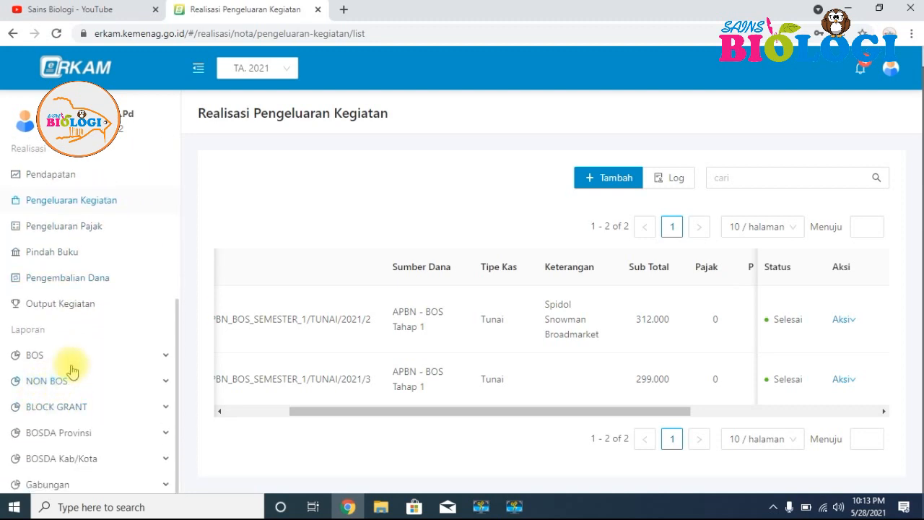
left_click(165, 356)
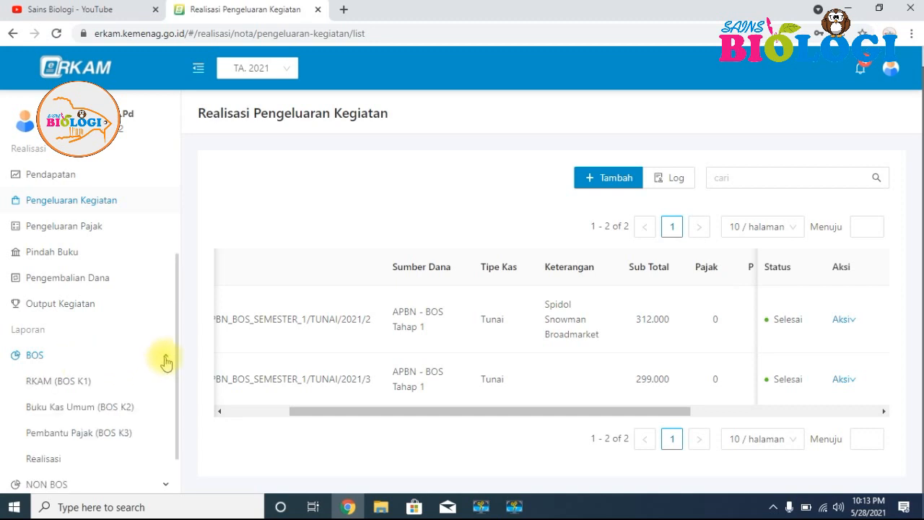
left_click(86, 414)
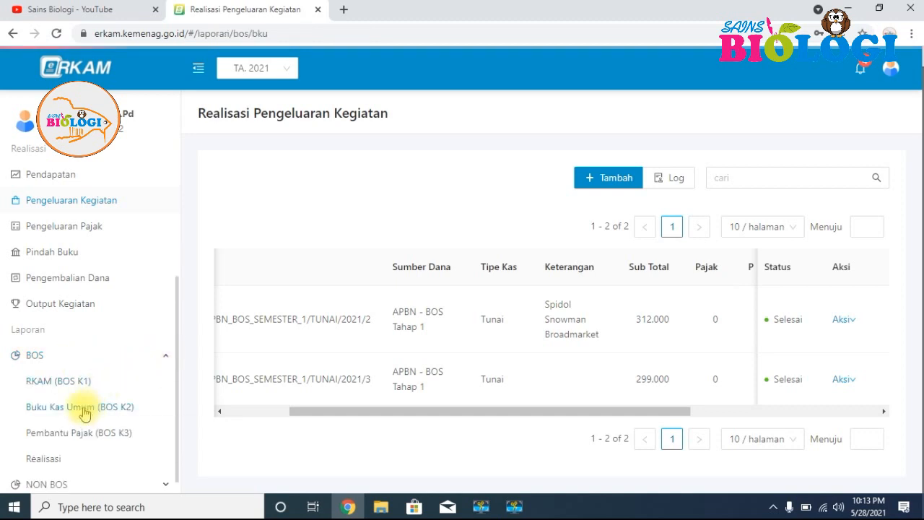
Review the Buku Kas Umum entries through their debit, credit and balance columns, and export the report.
scroll(736, 252, "down", 2)
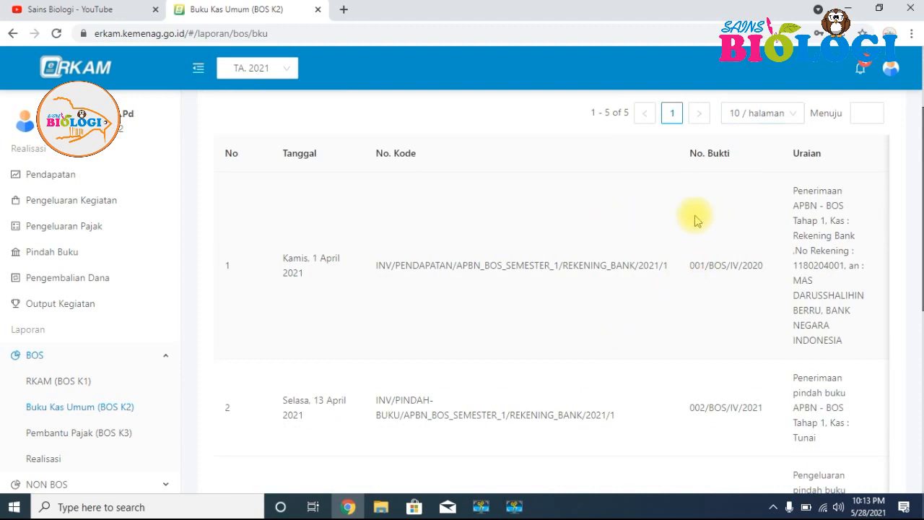
scroll(659, 278, "down", 1)
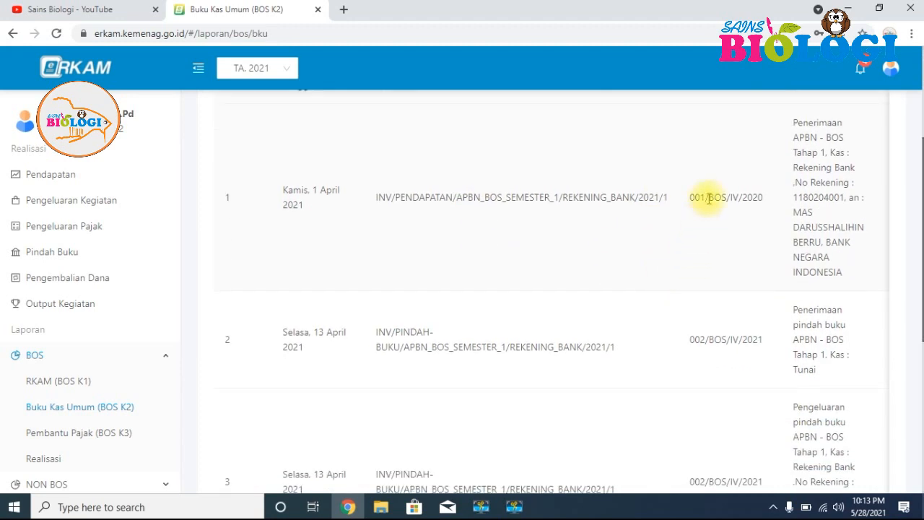
scroll(703, 268, "down", 4)
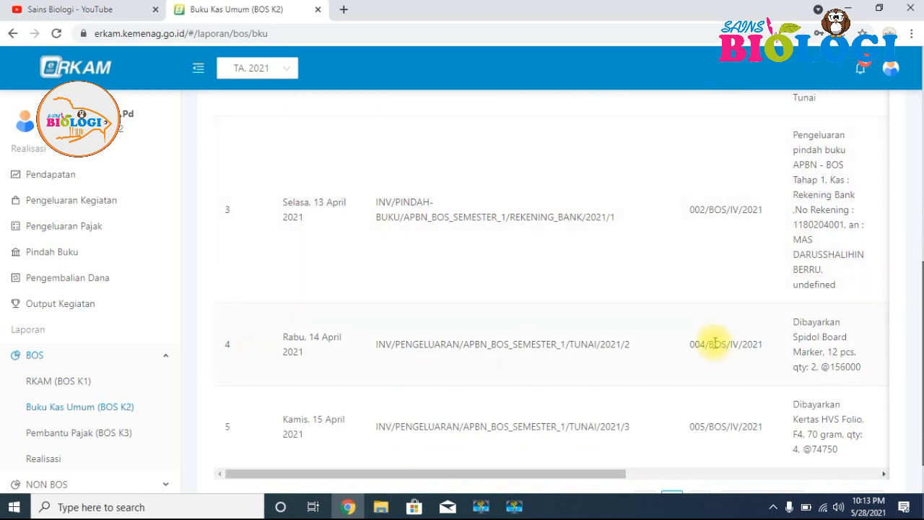
scroll(711, 350, "down", 1)
scroll(711, 327, "up", 1)
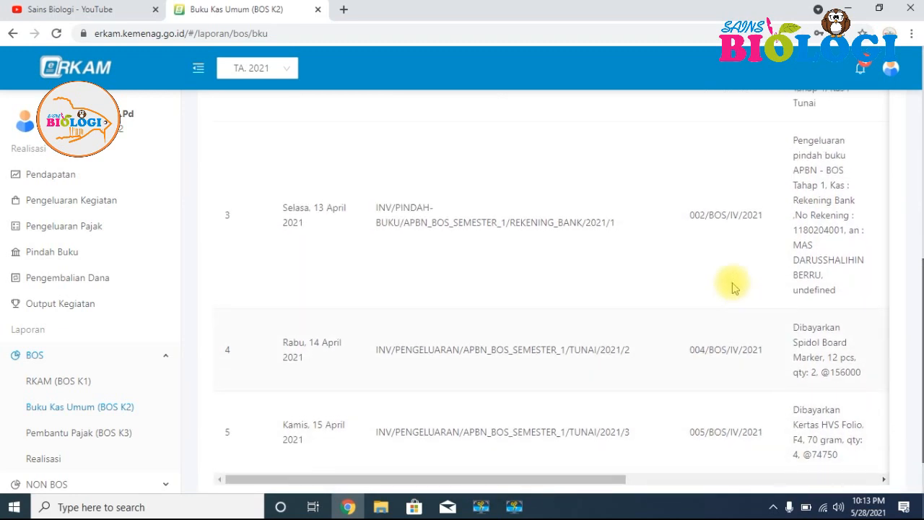
left_click_drag(576, 481, 846, 479)
scroll(834, 333, "up", 7)
left_click(835, 203)
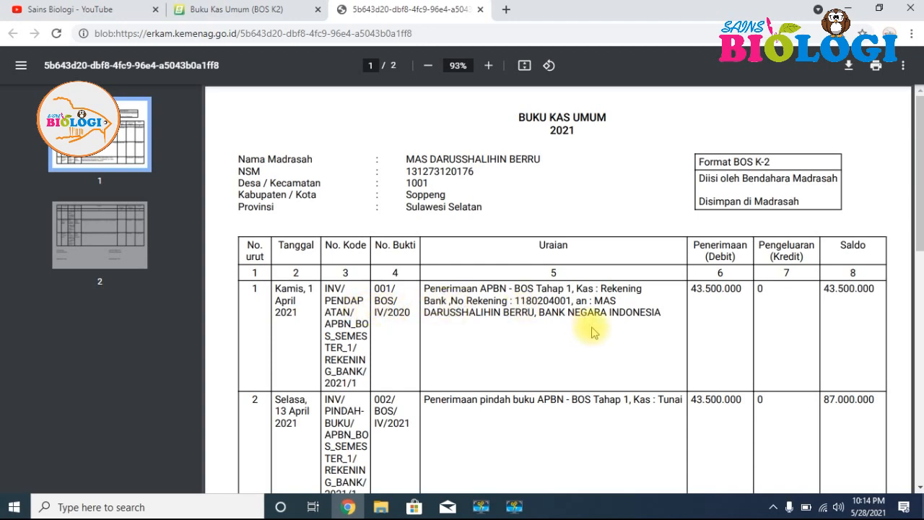
Examine the exported Buku Kas Umum PDF, comparing its entries, No. Bukti references, debit, credit and balance columns, and signature block.
scroll(592, 332, "down", 2)
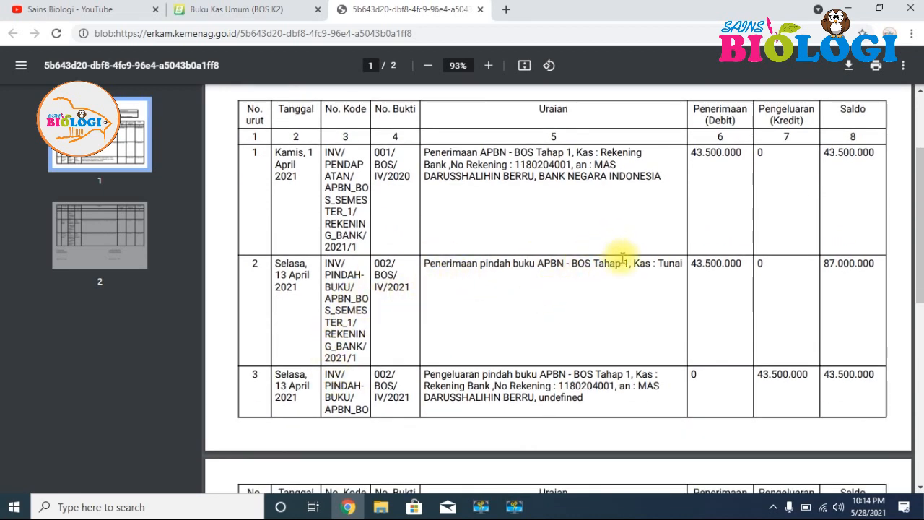
scroll(625, 262, "down", 1)
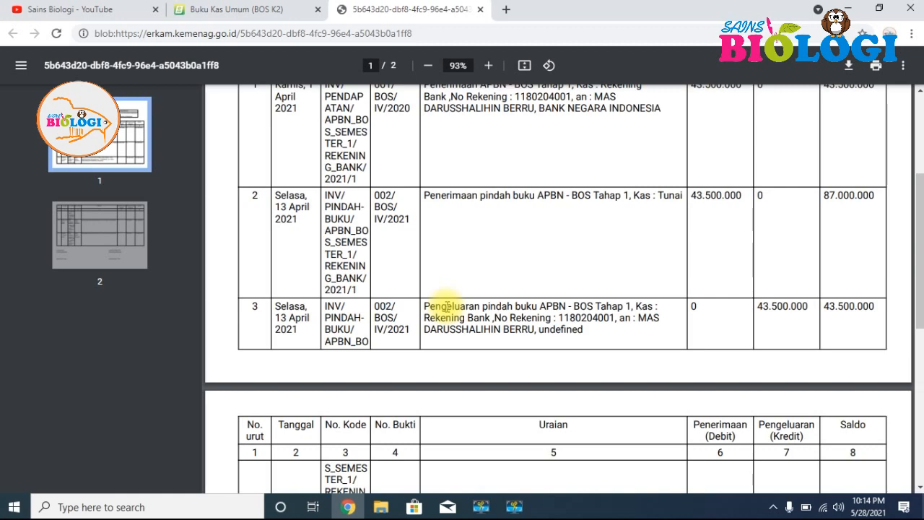
scroll(440, 307, "down", 3)
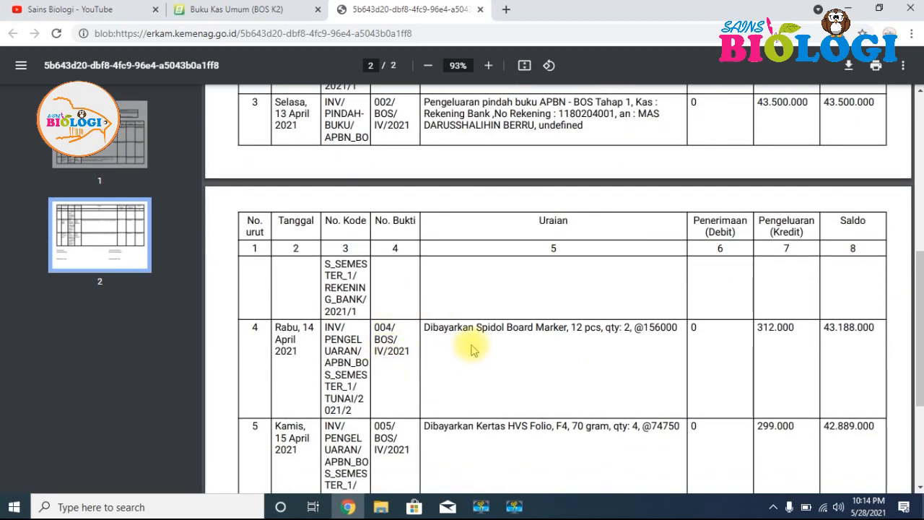
scroll(498, 355, "down", 1)
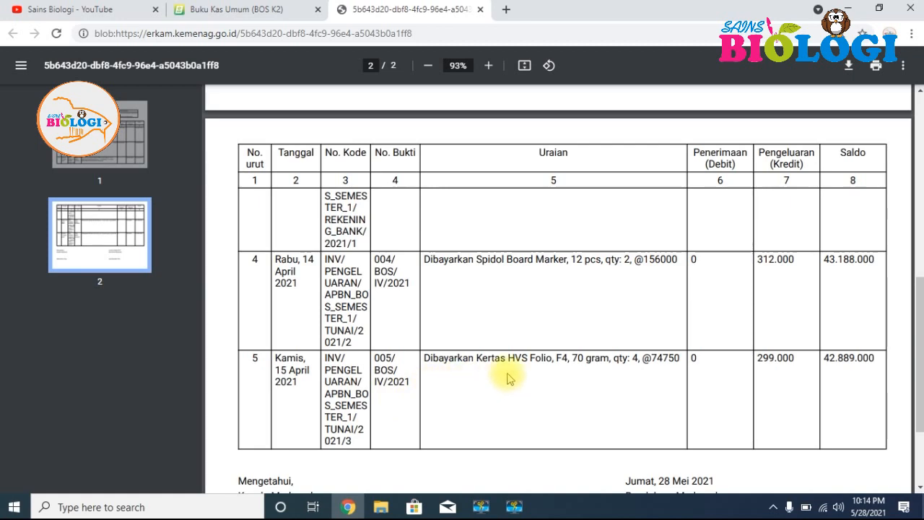
scroll(513, 378, "down", 1)
scroll(513, 377, "down", 2)
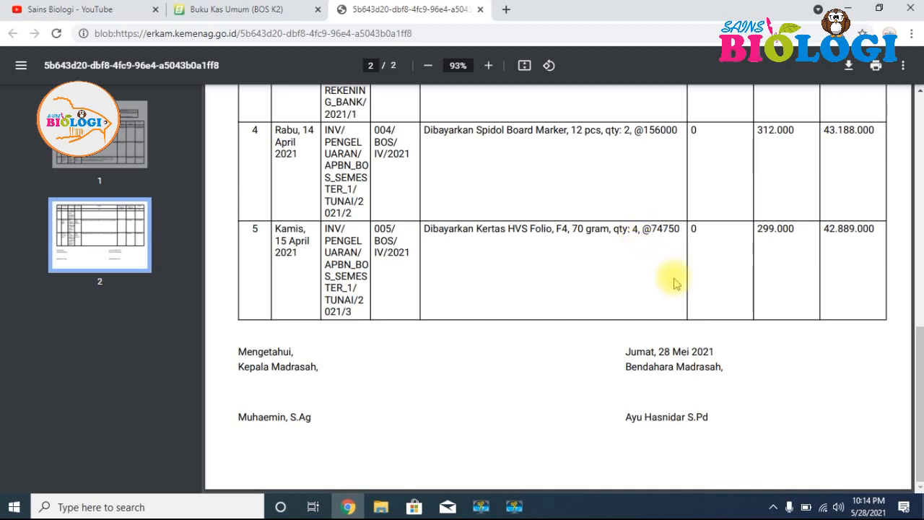
scroll(671, 280, "up", 4)
scroll(671, 280, "down", 4)
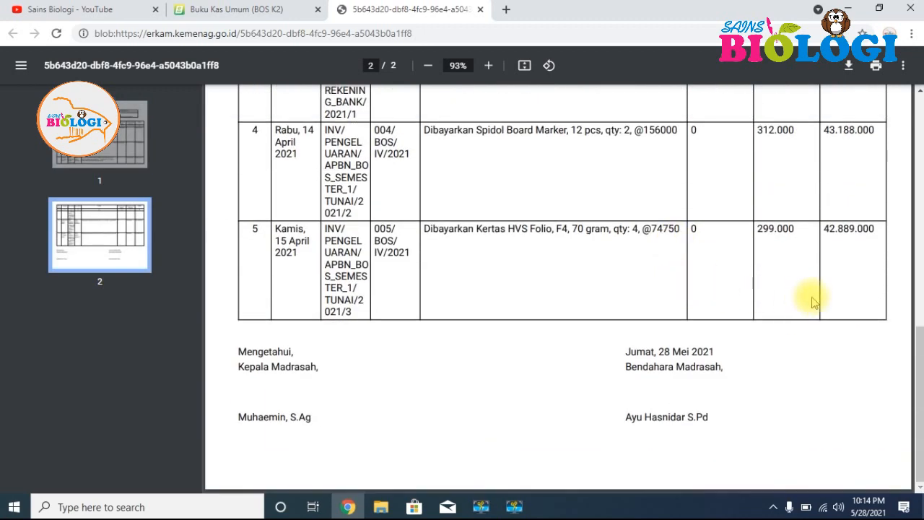
scroll(807, 451, "up", 15)
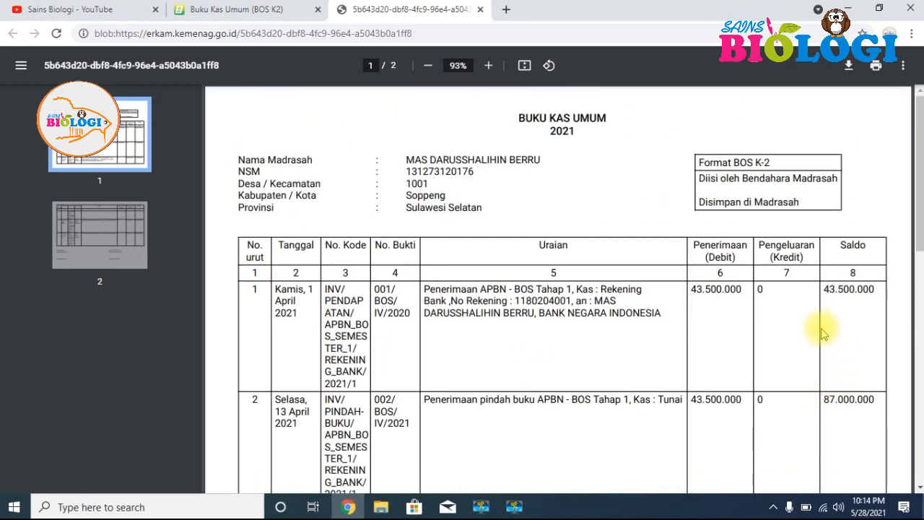
scroll(823, 361, "down", 6)
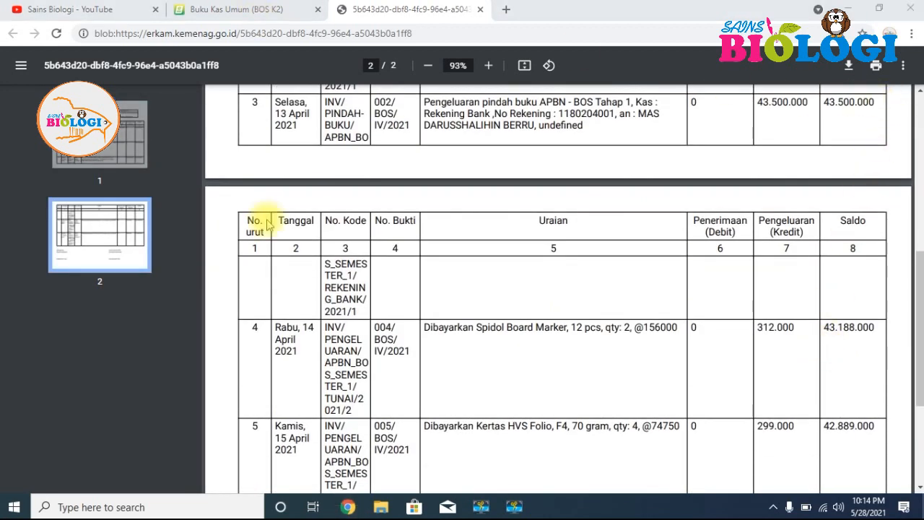
left_click(213, 10)
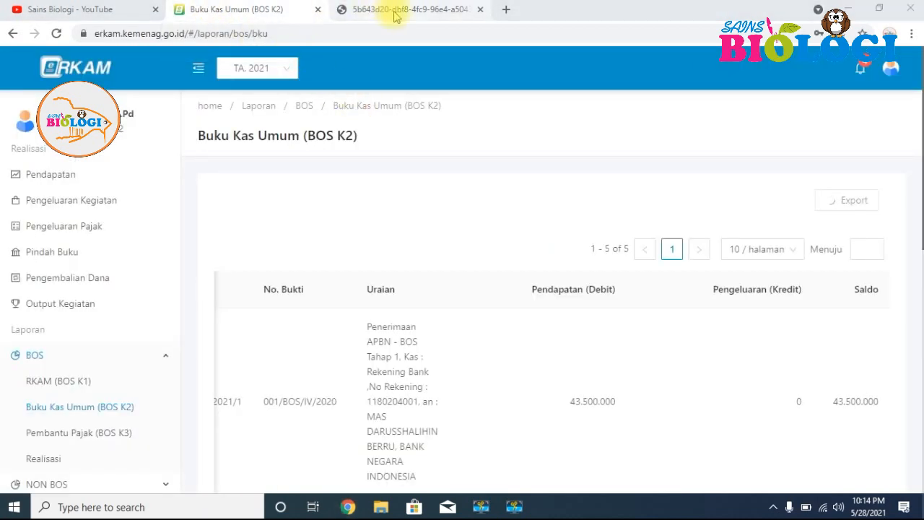
left_click(361, 9)
scroll(480, 170, "up", 5)
scroll(491, 183, "up", 1)
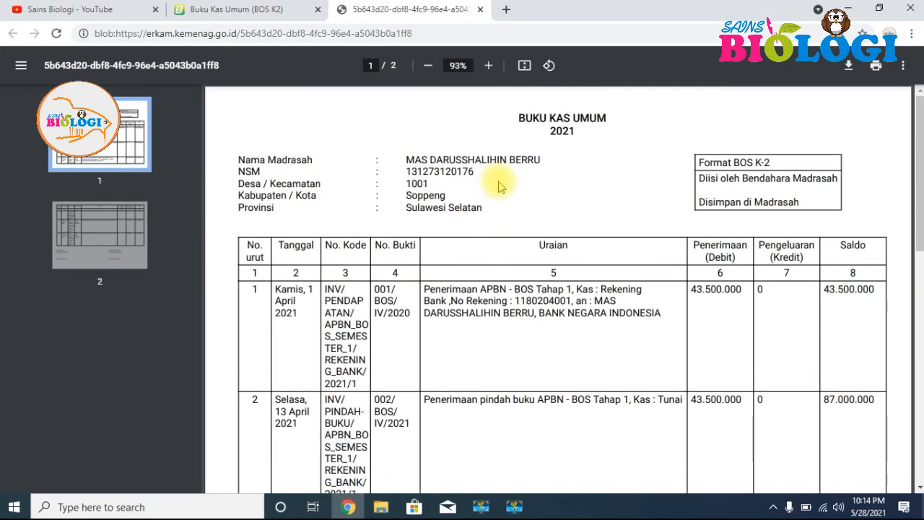
Return from the exported PDF to e-RKAM and open the Pengeluaran Kegiatan realisation list.
left_click(268, 9)
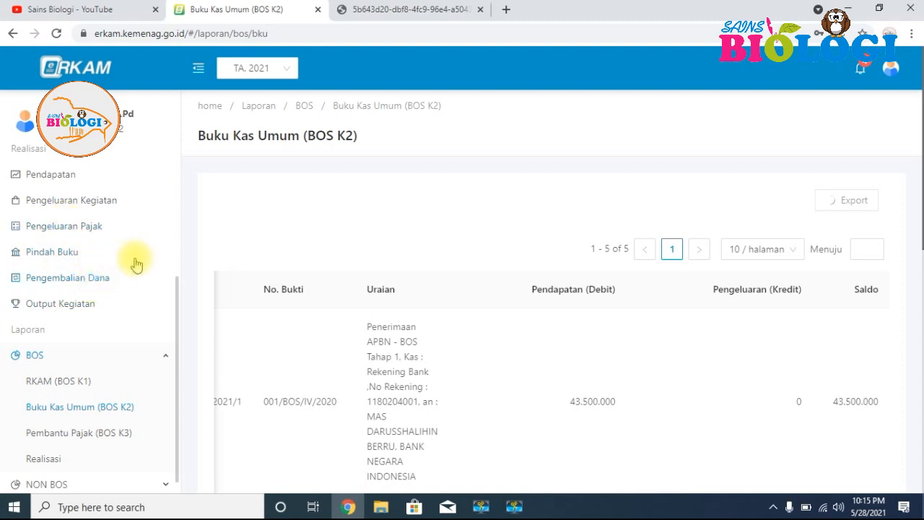
scroll(117, 241, "up", 2)
scroll(119, 244, "up", 1)
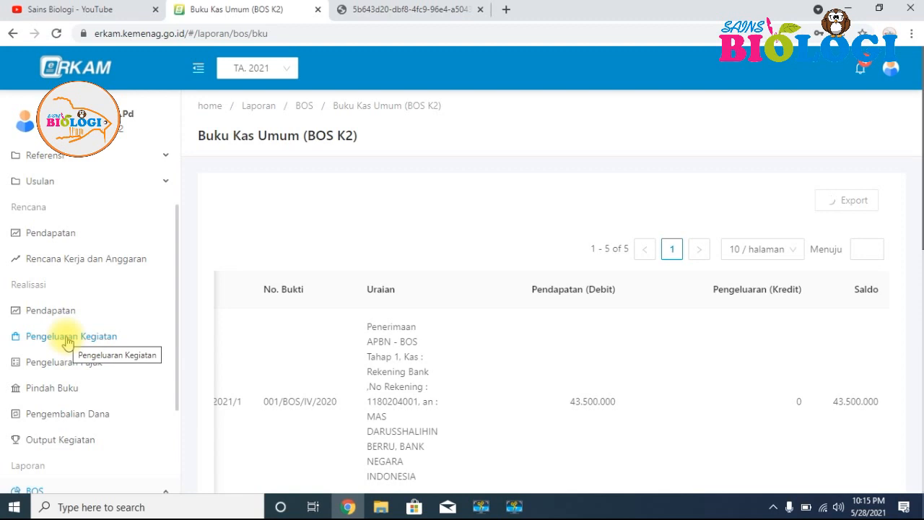
left_click(66, 343)
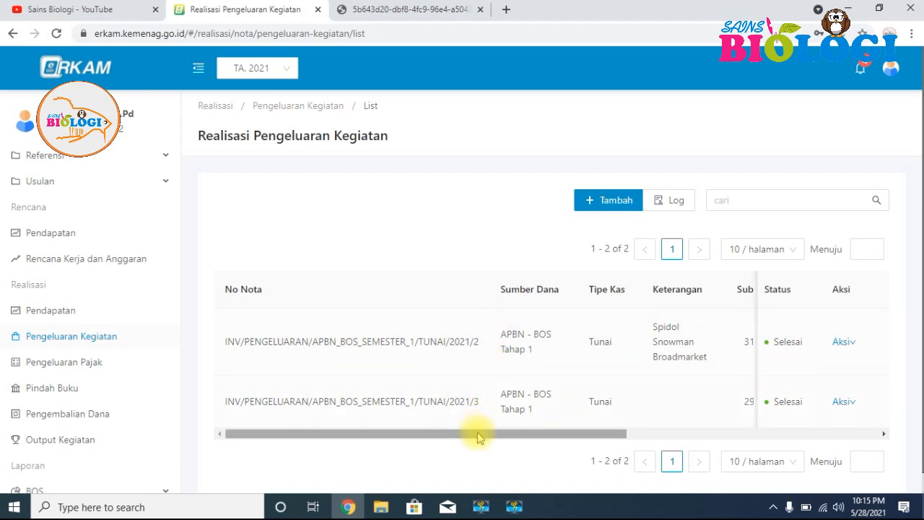
Check the expense notes' totals, note dates and realisation dates, and show the available actions for the 15 April note.
mouse_move(479, 434)
left_mouse_down()
mouse_move(758, 433)
mouse_move(482, 442)
left_mouse_up()
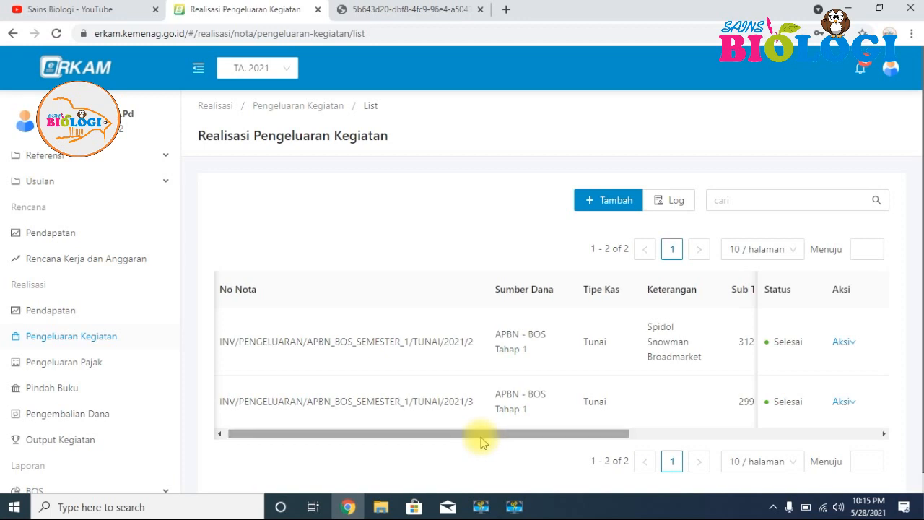
left_click_drag(482, 442, 348, 458)
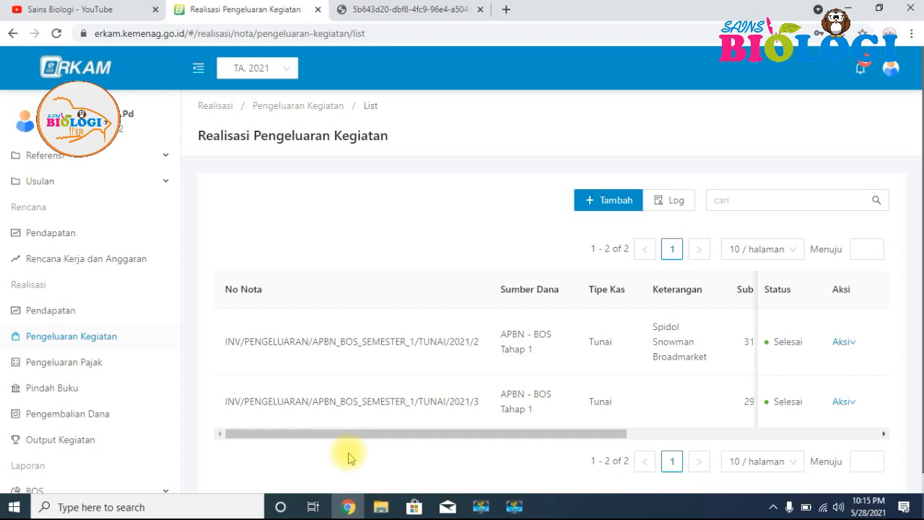
left_click_drag(364, 436, 345, 470)
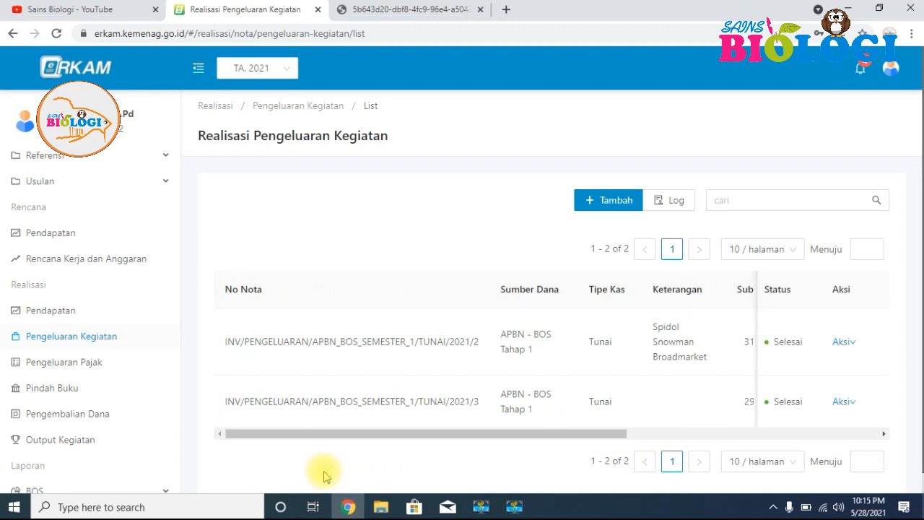
mouse_move(377, 434)
left_mouse_down()
mouse_move(439, 433)
mouse_move(361, 439)
left_mouse_up()
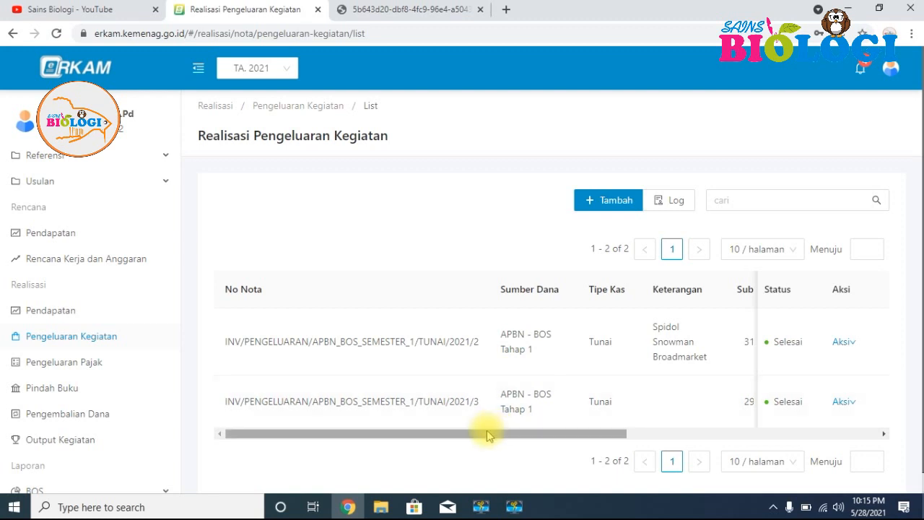
left_click_drag(486, 435, 767, 433)
mouse_move(849, 408)
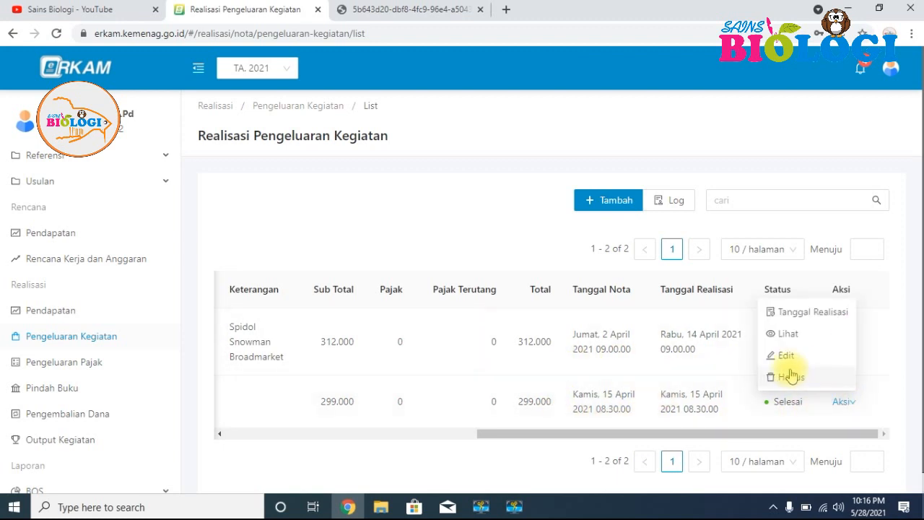
View the 15 April expense note's edit form, and return to the Pengeluaran Kegiatan list without changing anything.
left_click(793, 357)
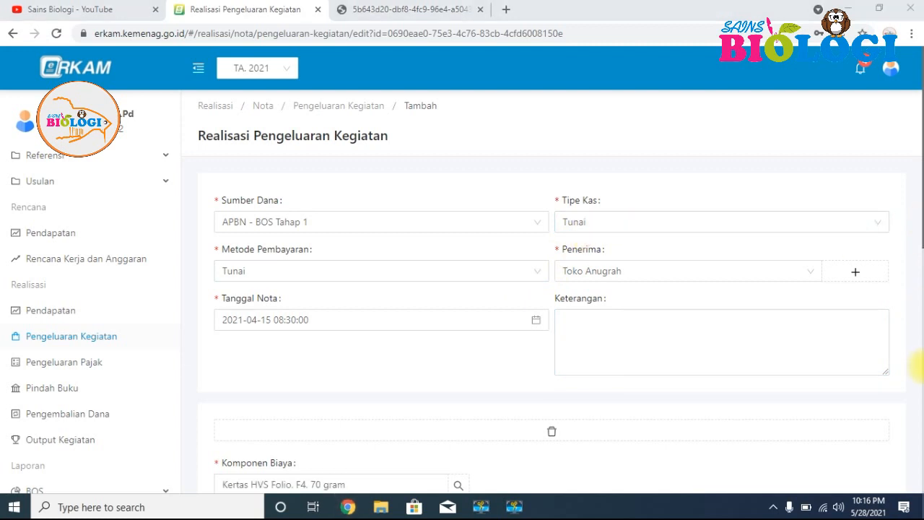
left_click(12, 34)
Delete the 15 April note, INV/PENGELUARAN/APBN_BOS_SEMESTER_1/TUNAI/2021/3, from the Pengeluaran Kegiatan list and confirm the deletion.
mouse_move(852, 409)
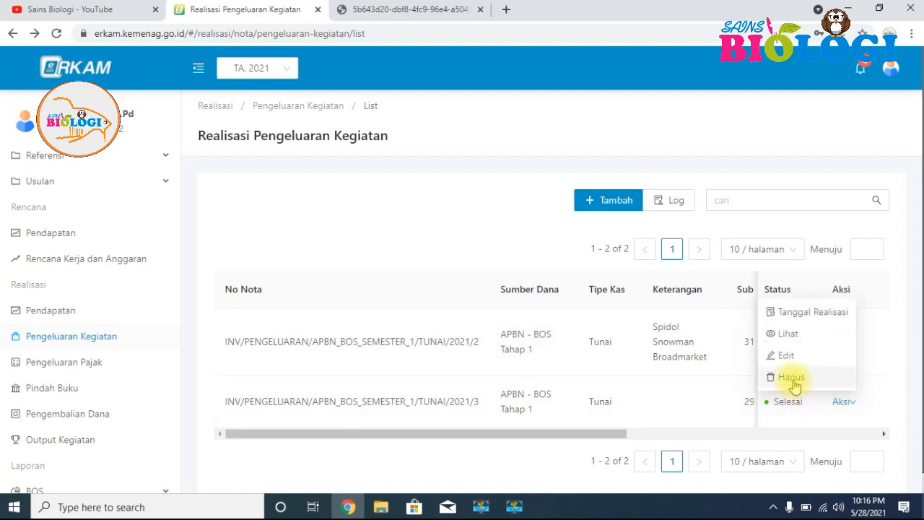
left_click(793, 380)
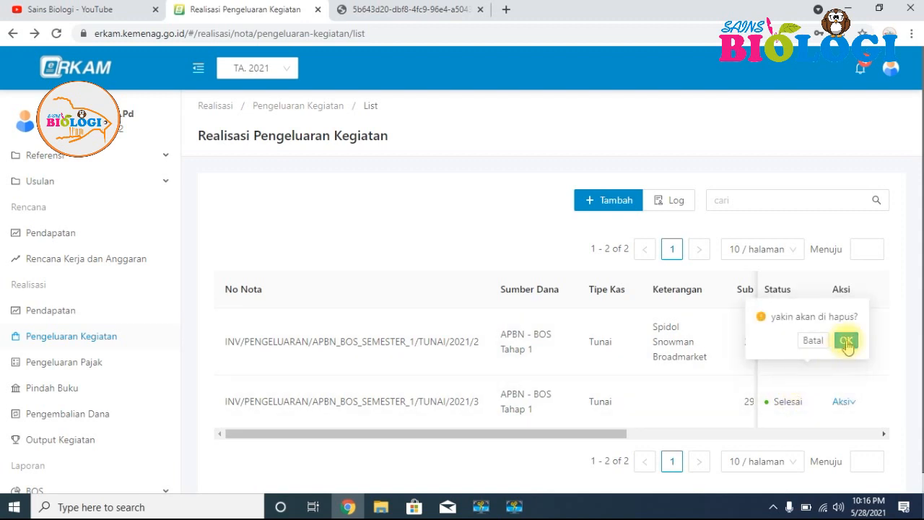
left_click(846, 341)
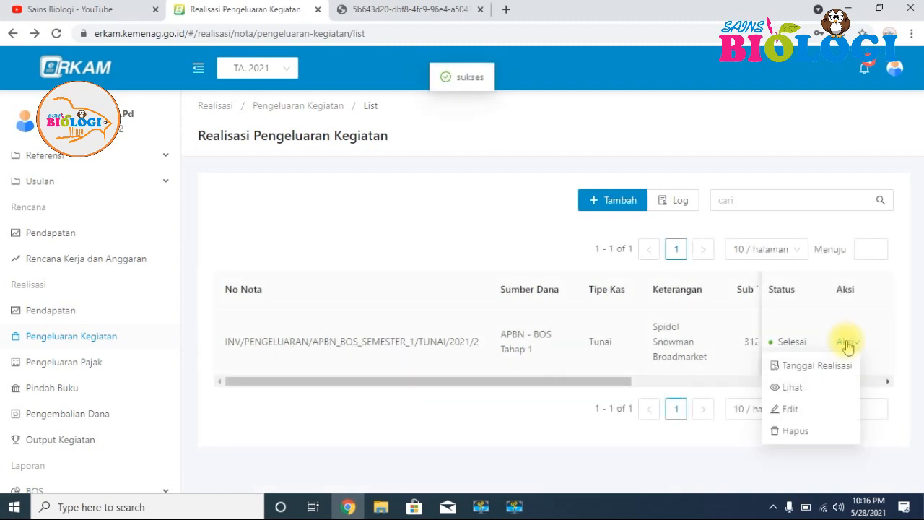
Check the remaining Spidol Snowman Broadmarket note across its note number, fund source, total, note date, realisation date and status columns.
left_click_drag(584, 380, 347, 424)
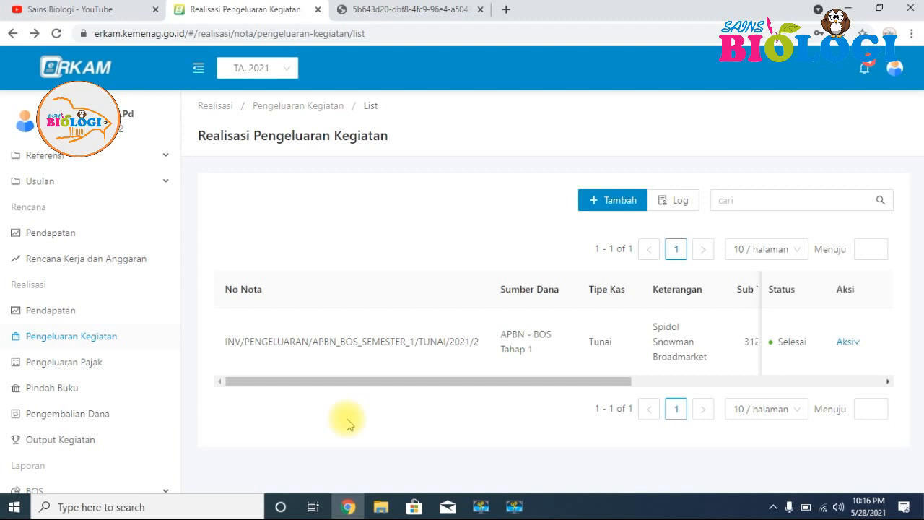
left_click_drag(394, 384, 686, 387)
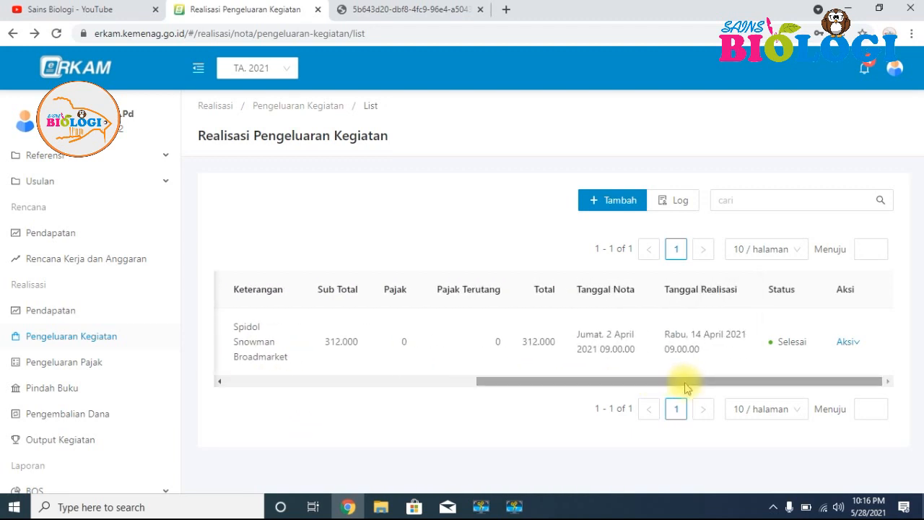
left_click_drag(686, 388, 315, 386)
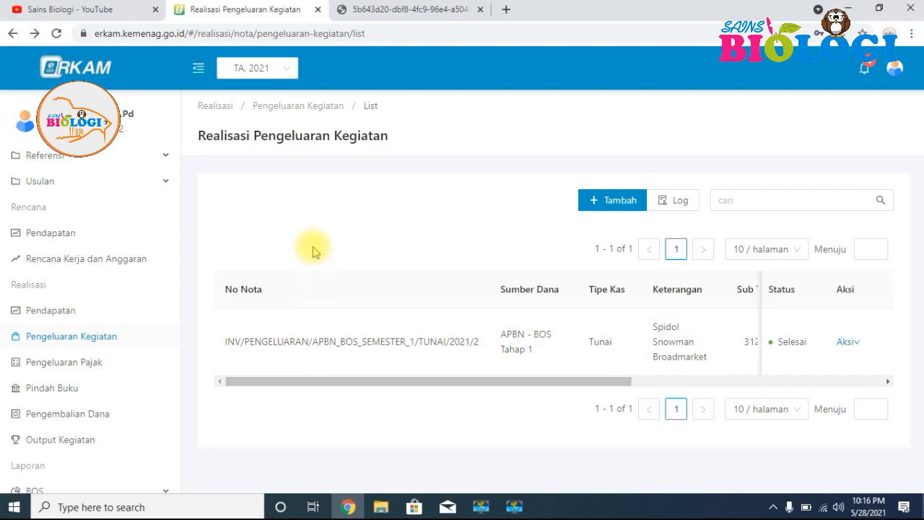
left_click_drag(376, 384, 699, 376)
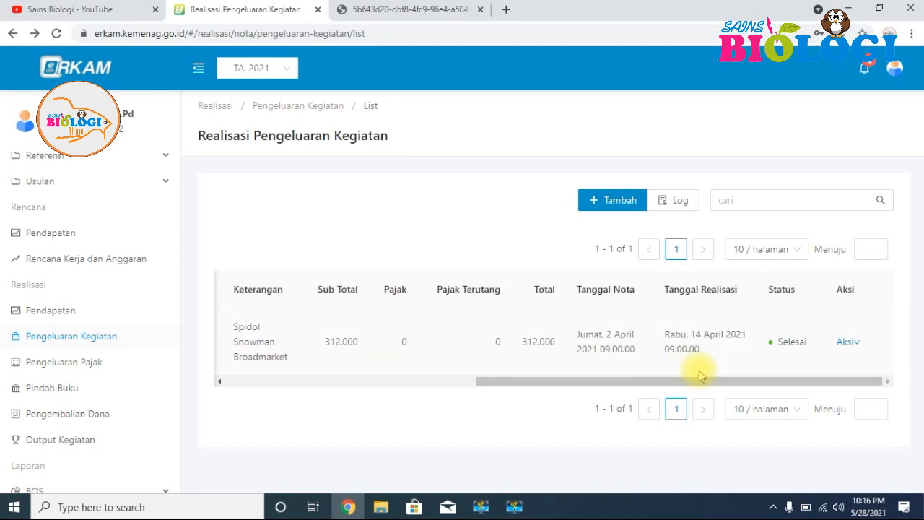